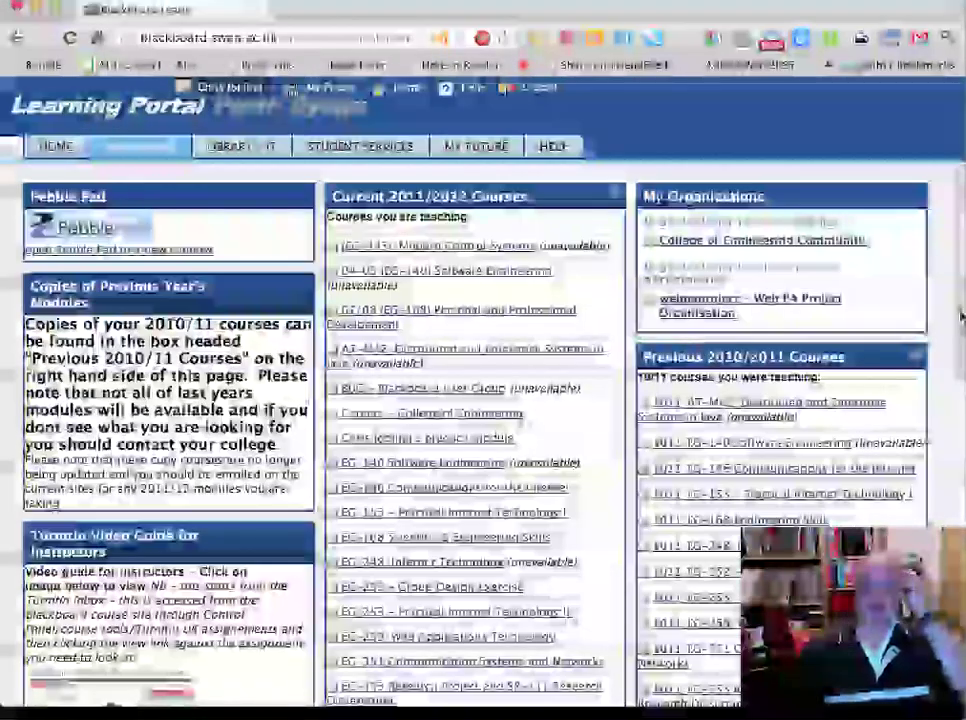
Look through the current 2011/2012 teaching courses and open the instructor's own practice module
left_click_drag(960, 317, 956, 518)
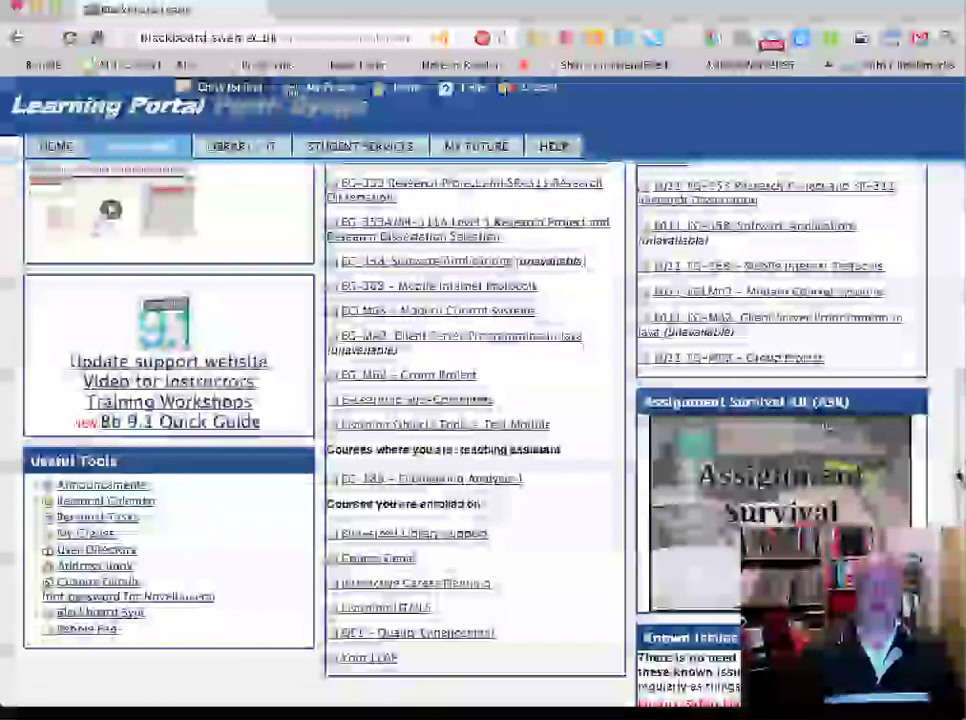
scroll(820, 296, "up", 8)
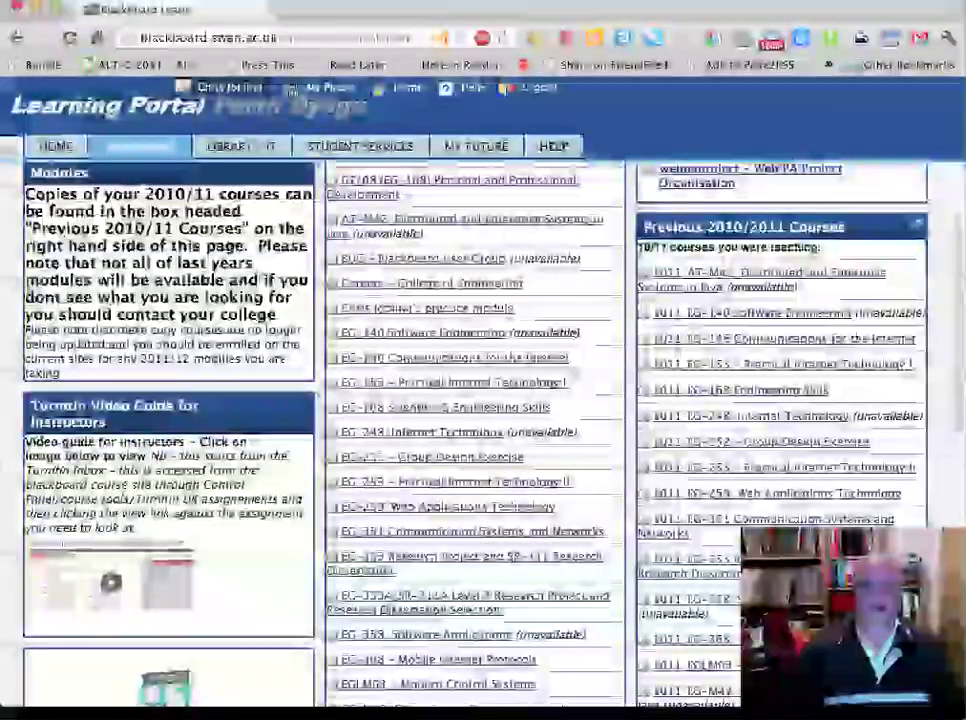
mouse_move(958, 287)
left_mouse_down()
mouse_move(958, 355)
mouse_move(960, 273)
left_mouse_up()
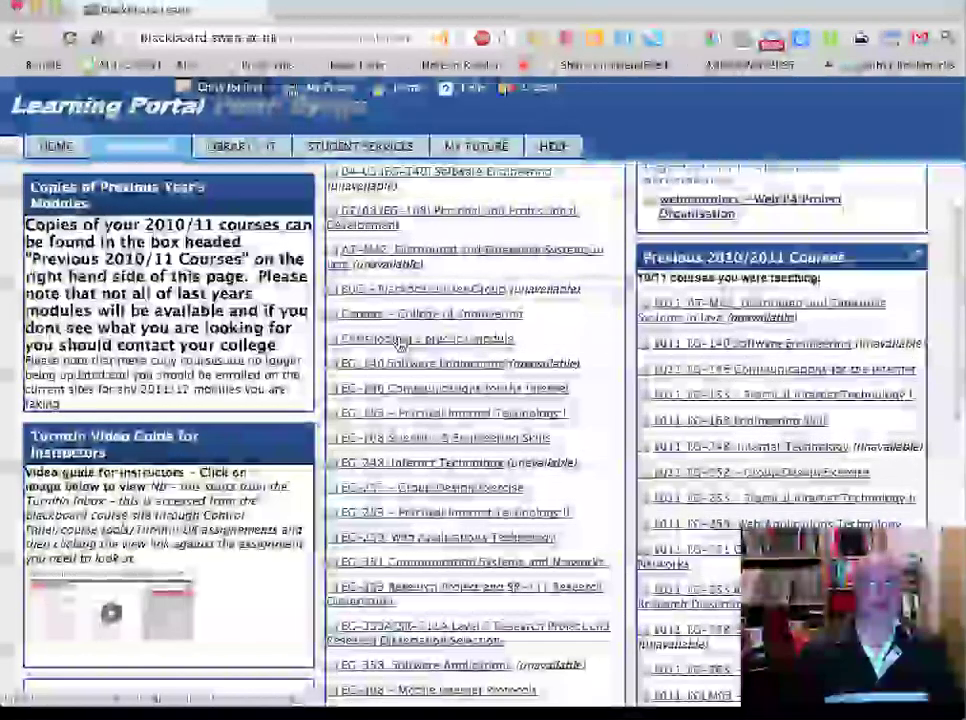
left_click(399, 342)
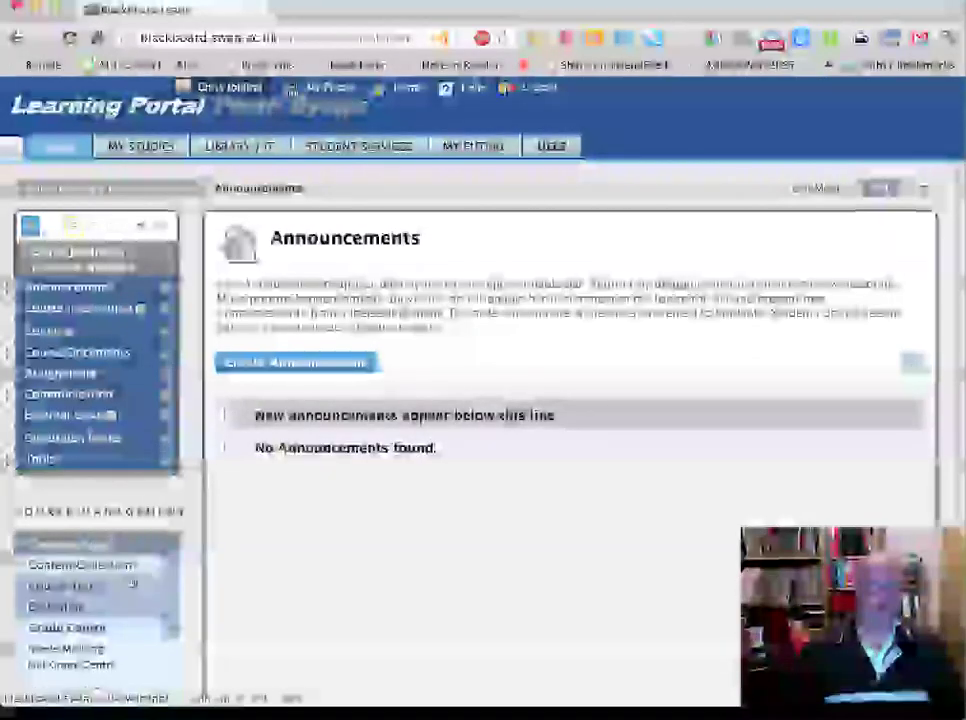
Rename the course to "CPJ's practice module" in its customisation properties and submit the change
left_click_drag(955, 371, 752, 509)
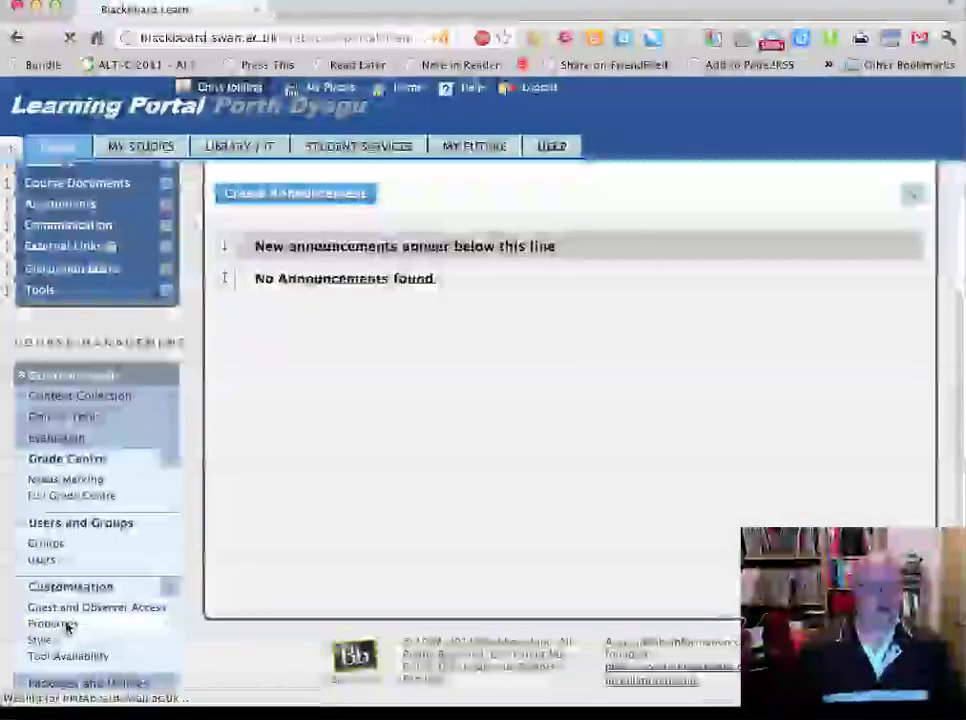
left_click(68, 628)
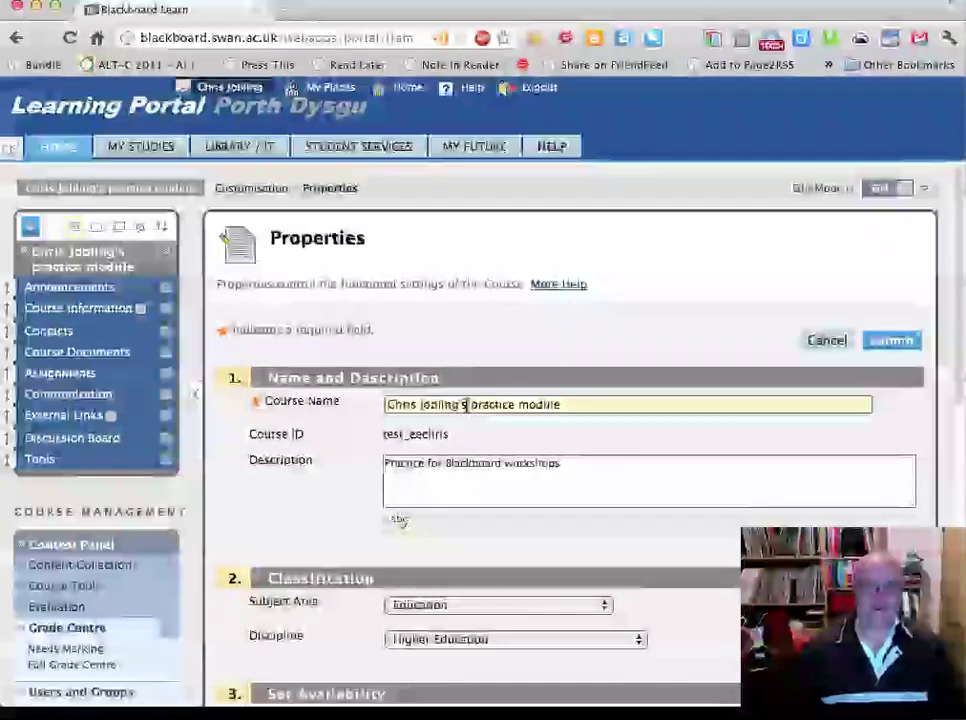
left_click_drag(466, 404, 386, 404)
type("My")
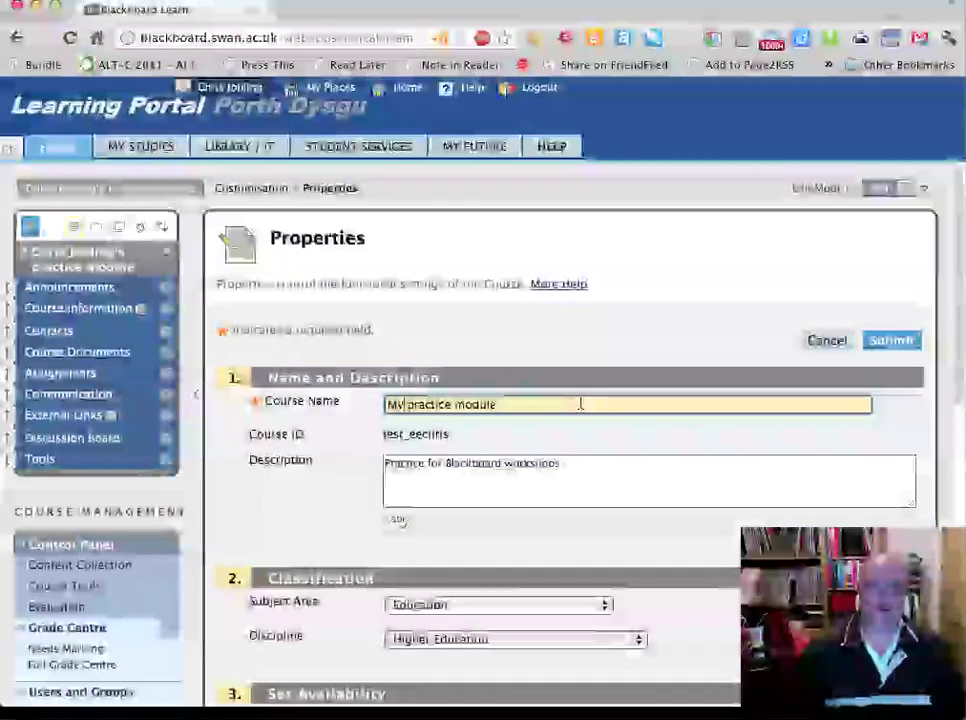
key("BackSpace")
key("BackSpace")
key("BackSpace")
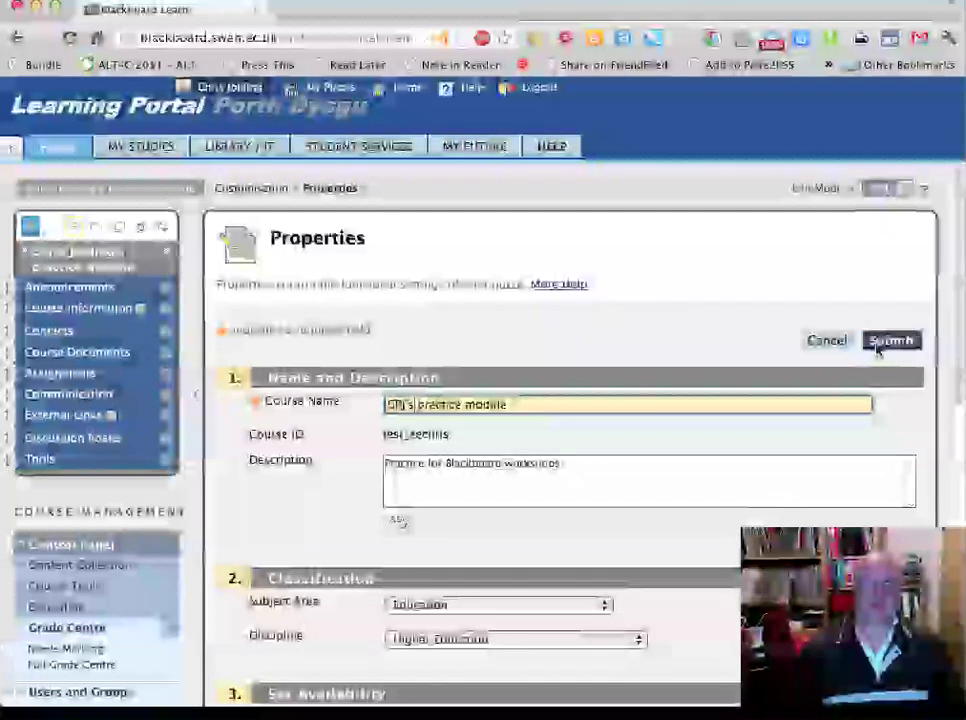
left_click(890, 341)
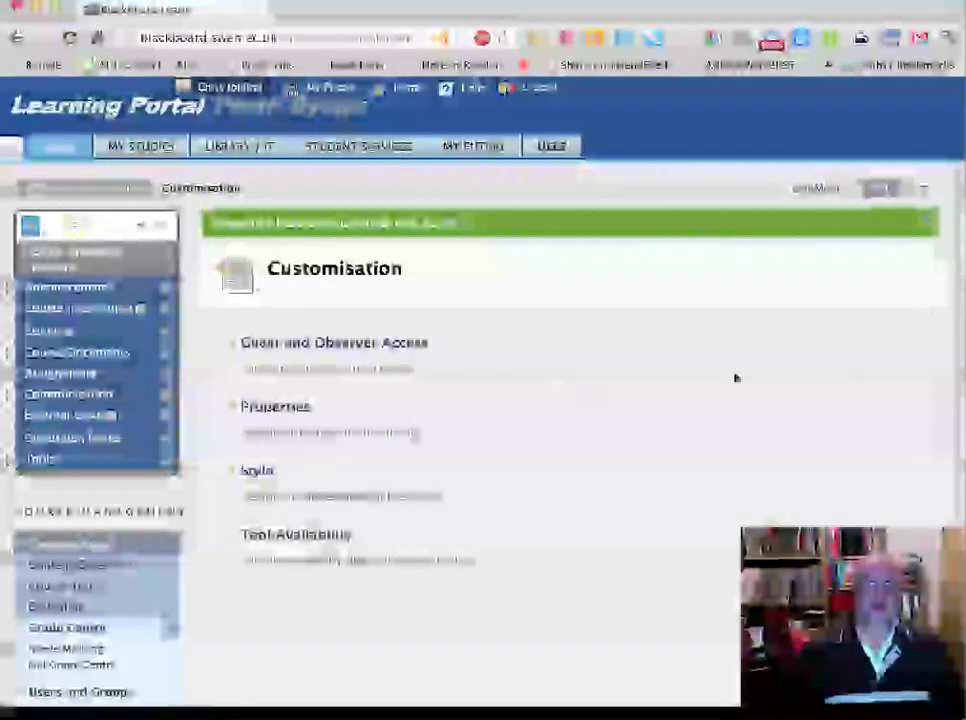
View the course's Grade Centre, its Needs Marking page and the Full Grade Centre
scroll(958, 290, "down", 2)
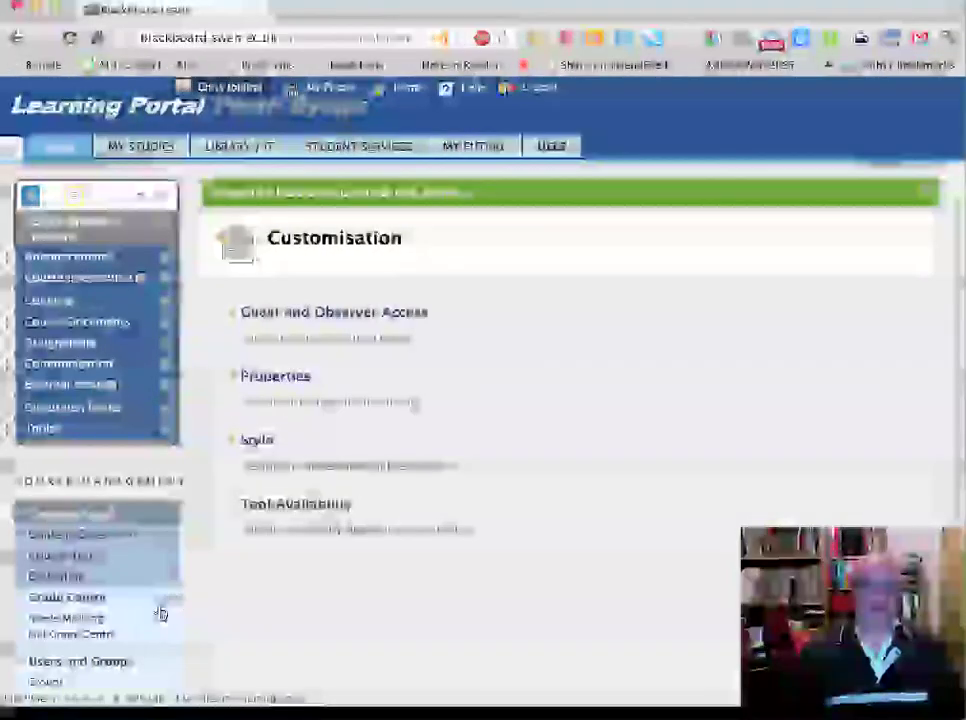
left_click(168, 605)
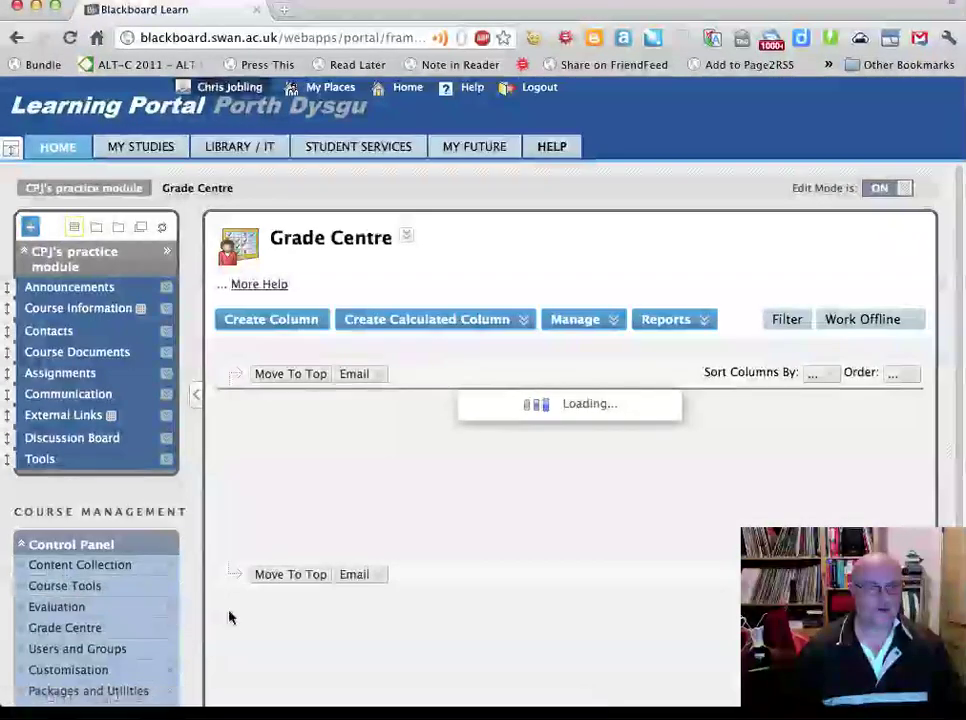
left_click(95, 647)
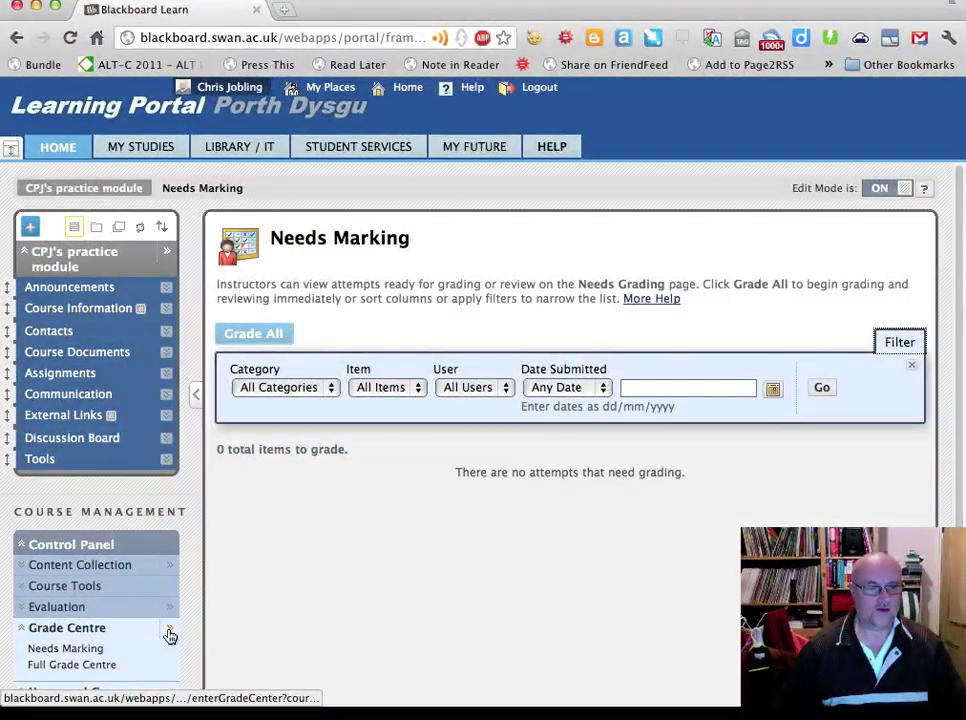
left_click(170, 636)
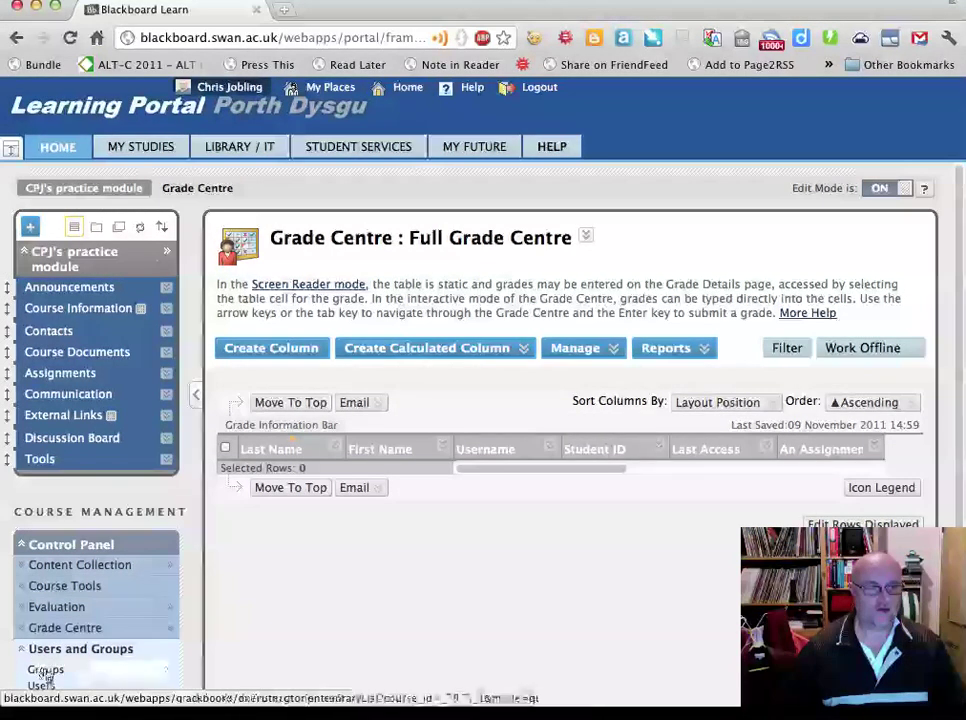
Enrol the existing user student1 in the course with the Student role and enrolment availability set to Yes
left_click(42, 685)
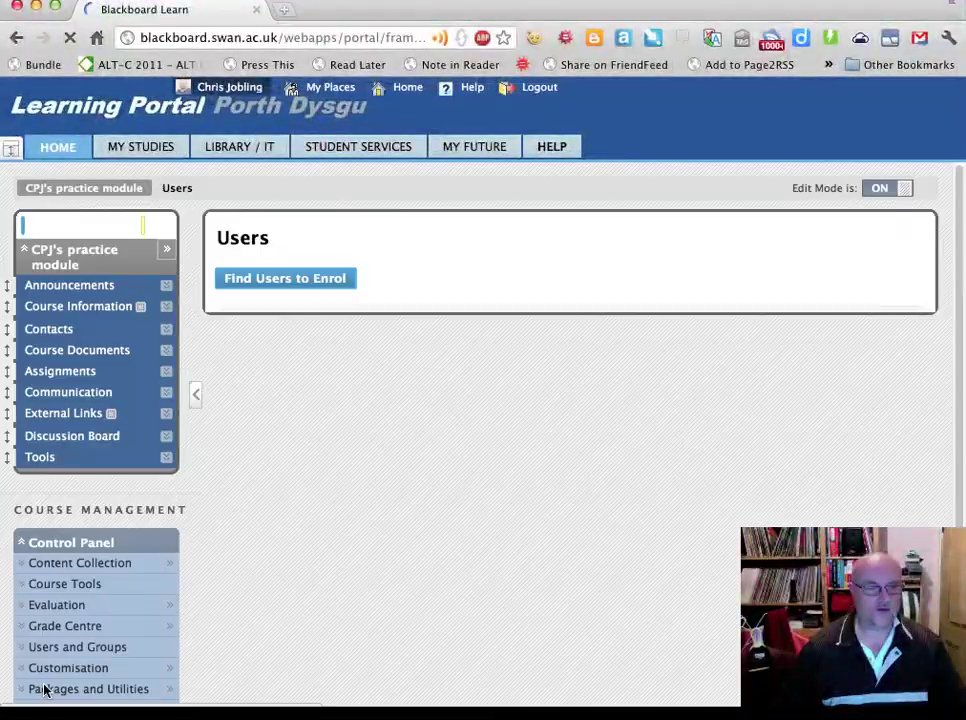
left_click(316, 294)
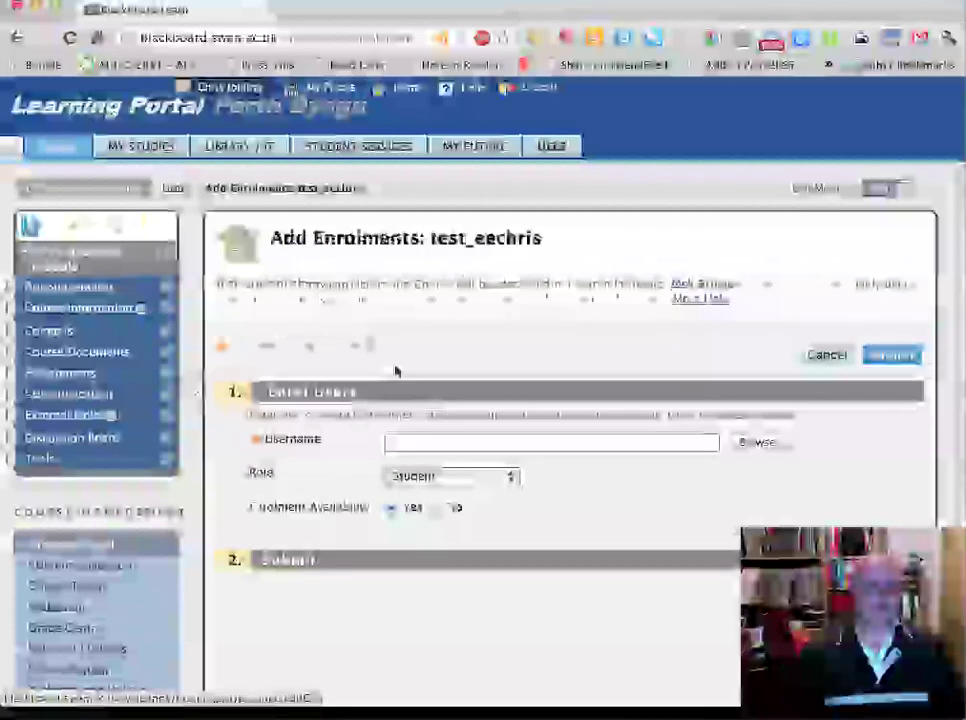
left_click(444, 440)
type("s")
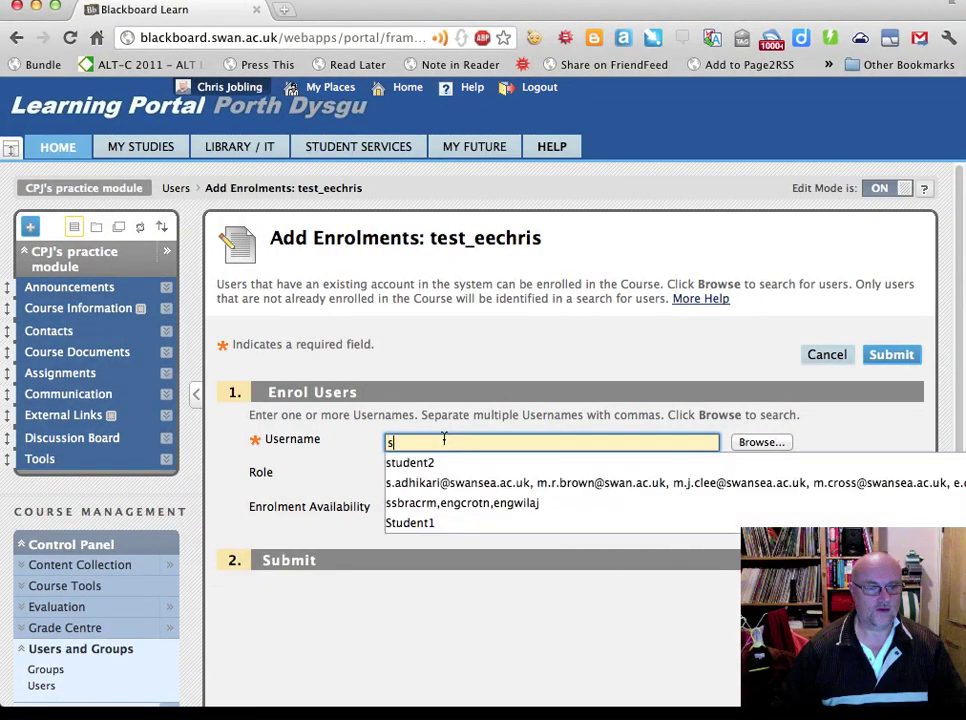
type("tudent1")
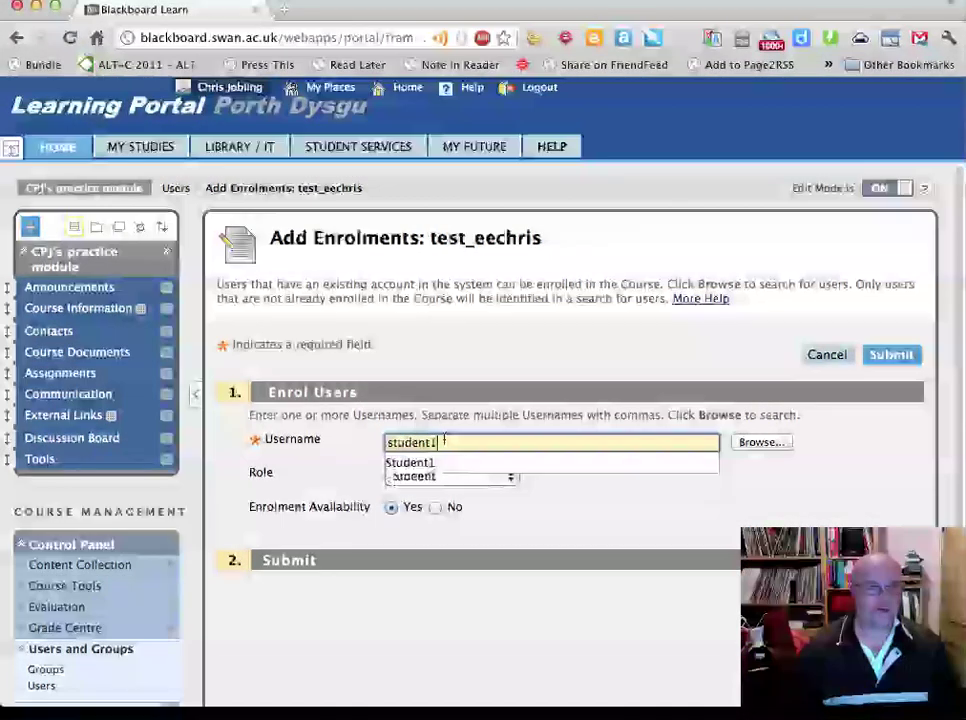
left_click(632, 478)
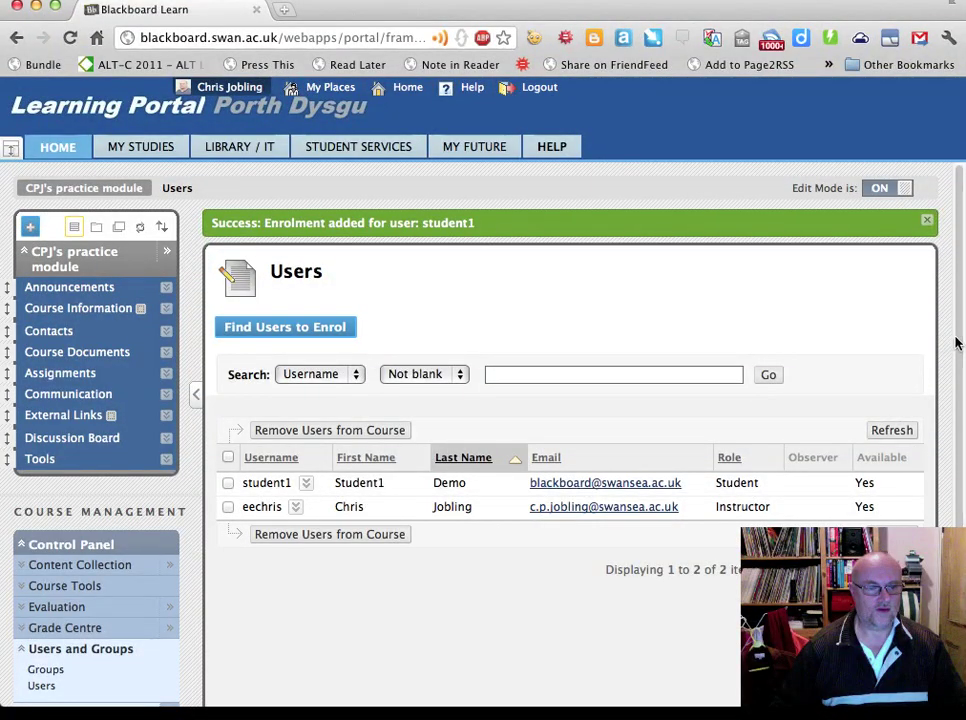
Collapse the Customisation and the Users and Groups sections of the course's Control Panel
left_click_drag(958, 345, 957, 401)
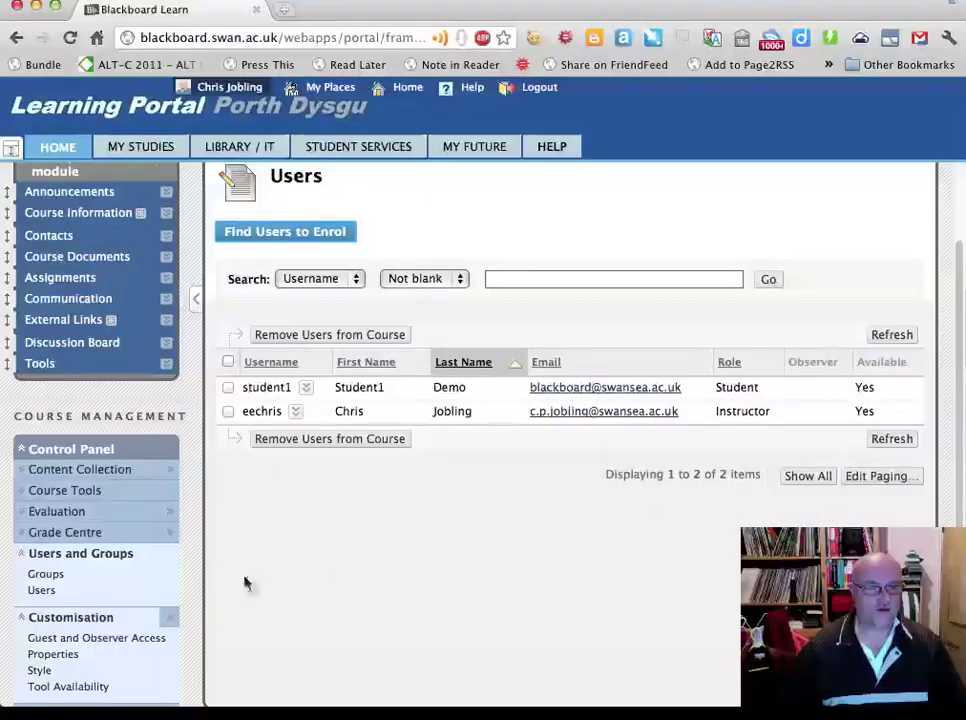
left_click(21, 617)
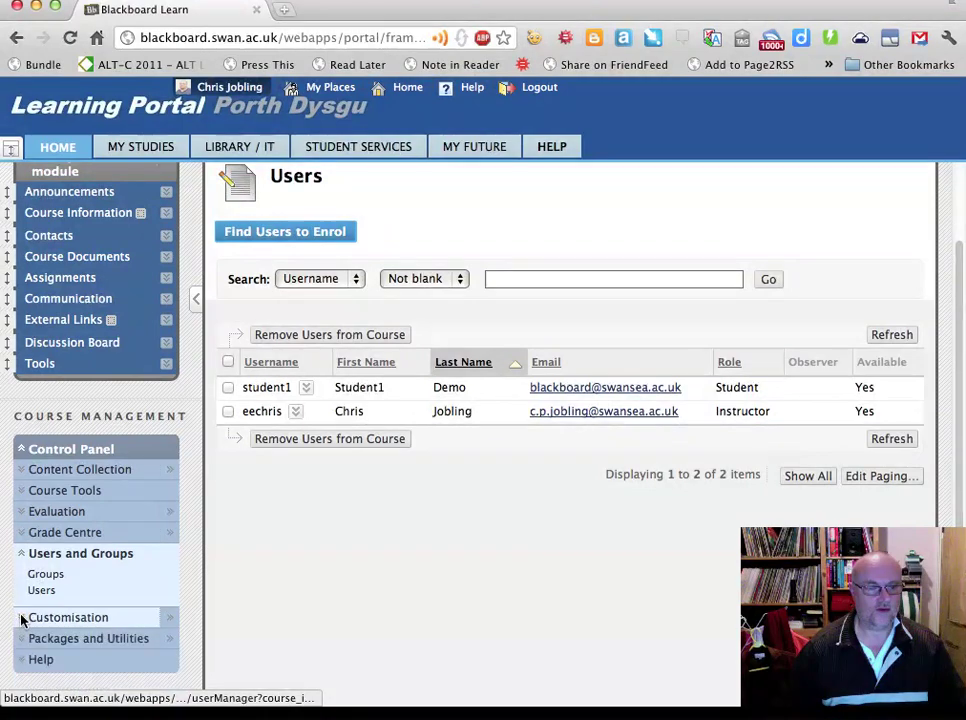
left_click(22, 558)
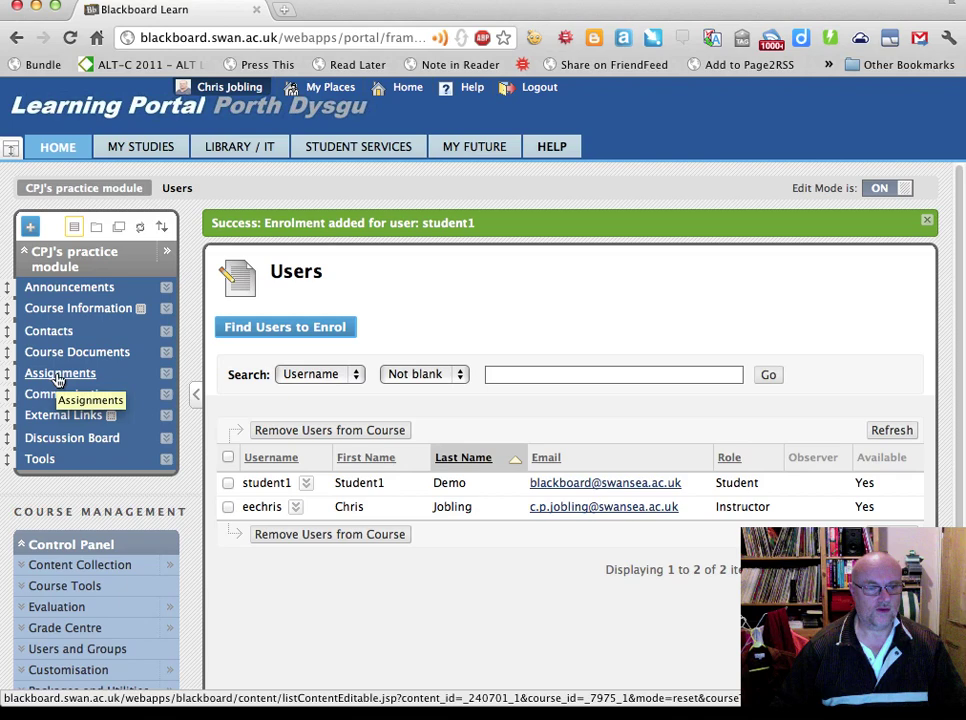
Open the course's Assignments content area and examine which assessment types and interactive tools can be added there
left_click(59, 373)
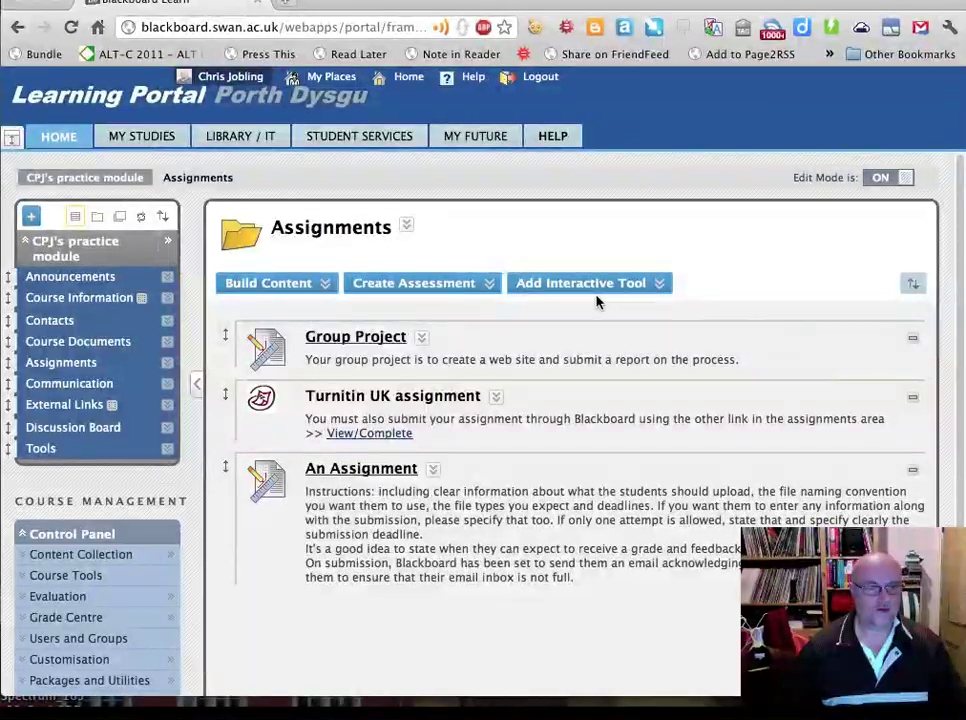
left_click(486, 286)
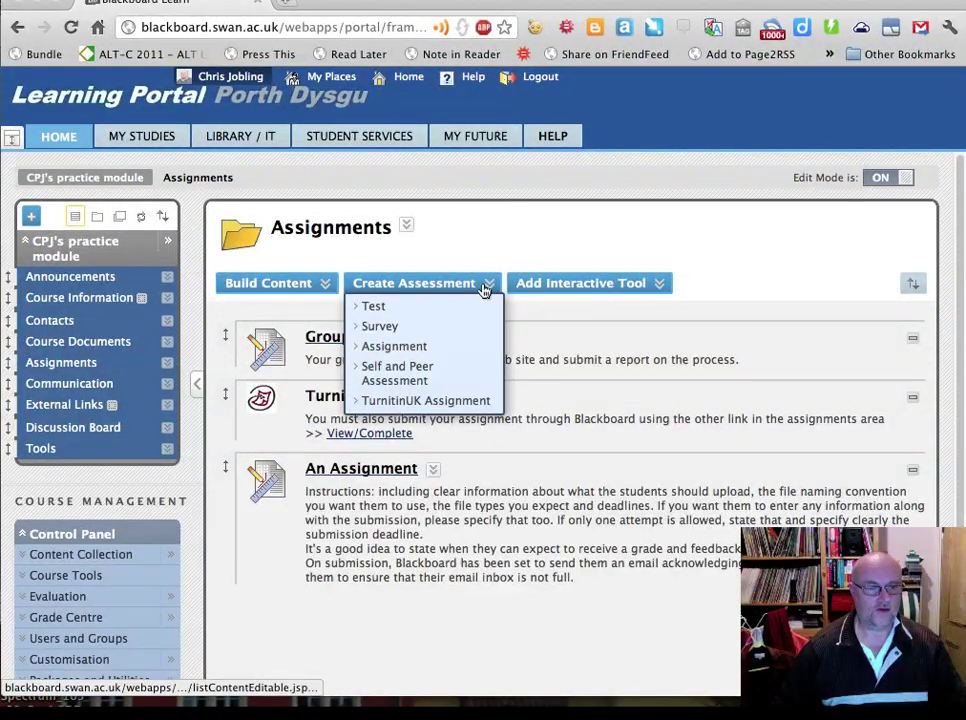
left_click(560, 284)
left_click(430, 285)
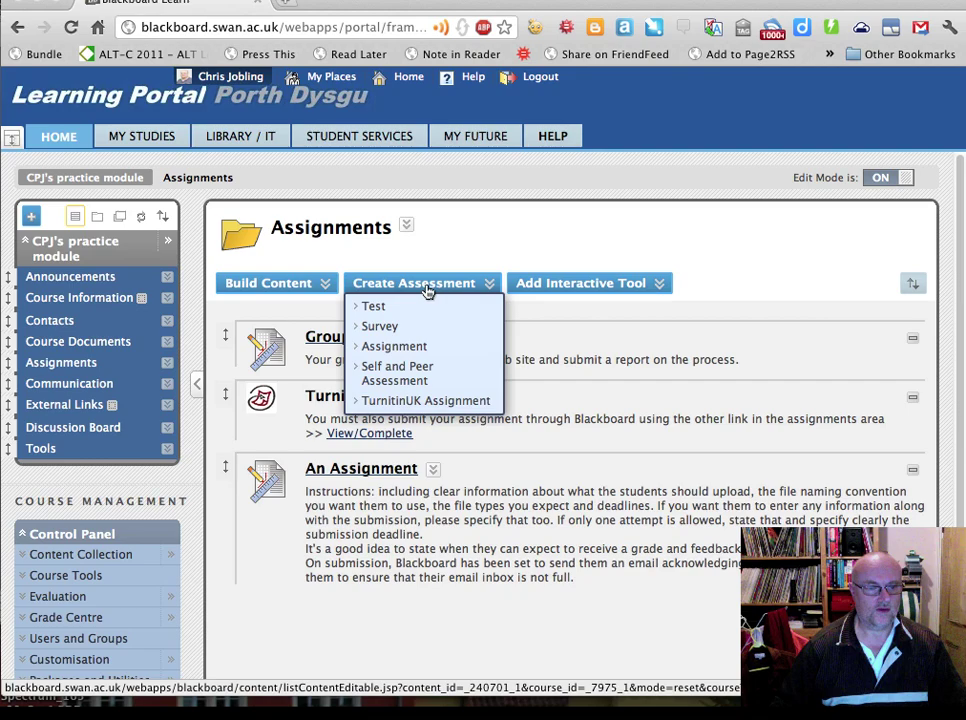
Turn edit mode off to view the Assignments page without editing controls, and turn it back on
left_click(878, 186)
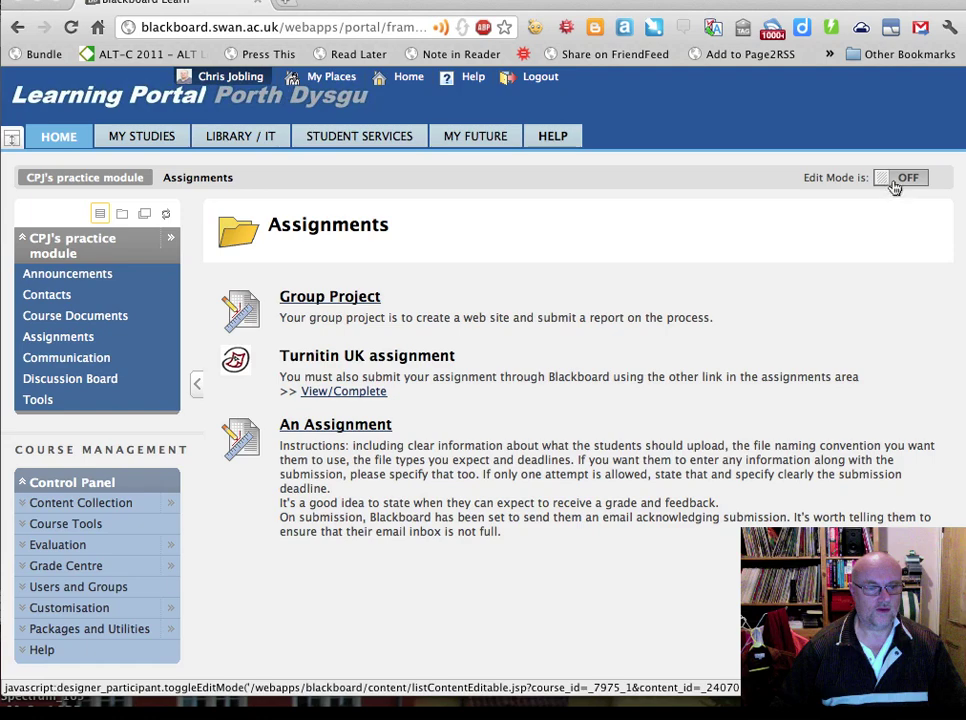
left_click(893, 185)
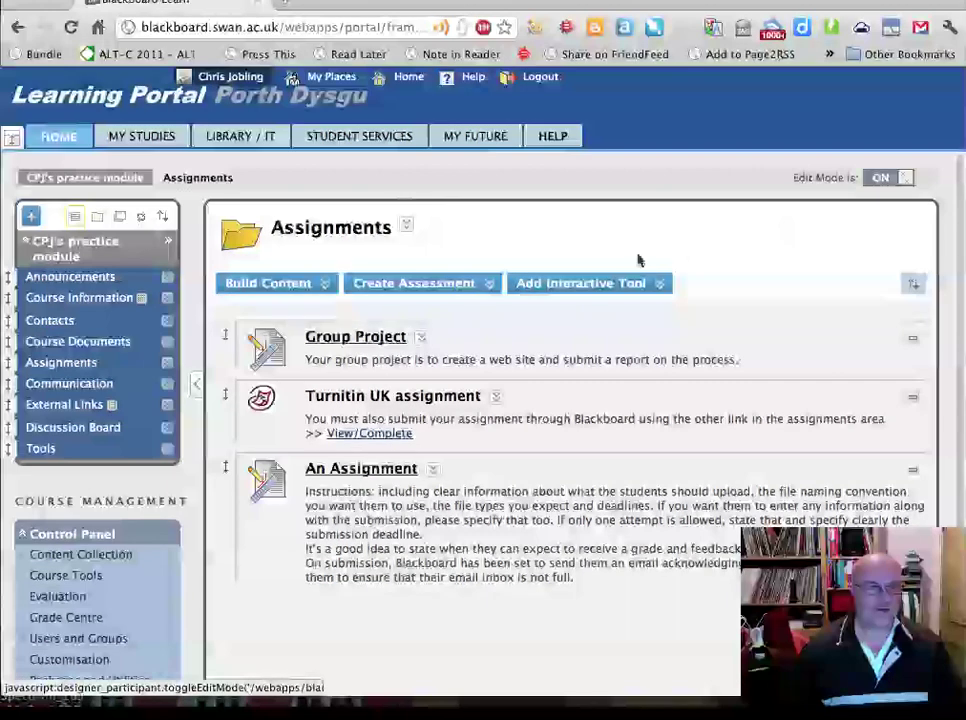
Start a new Assignment assessment in the Assignments area and name it "My Test Assignment"
left_click(414, 283)
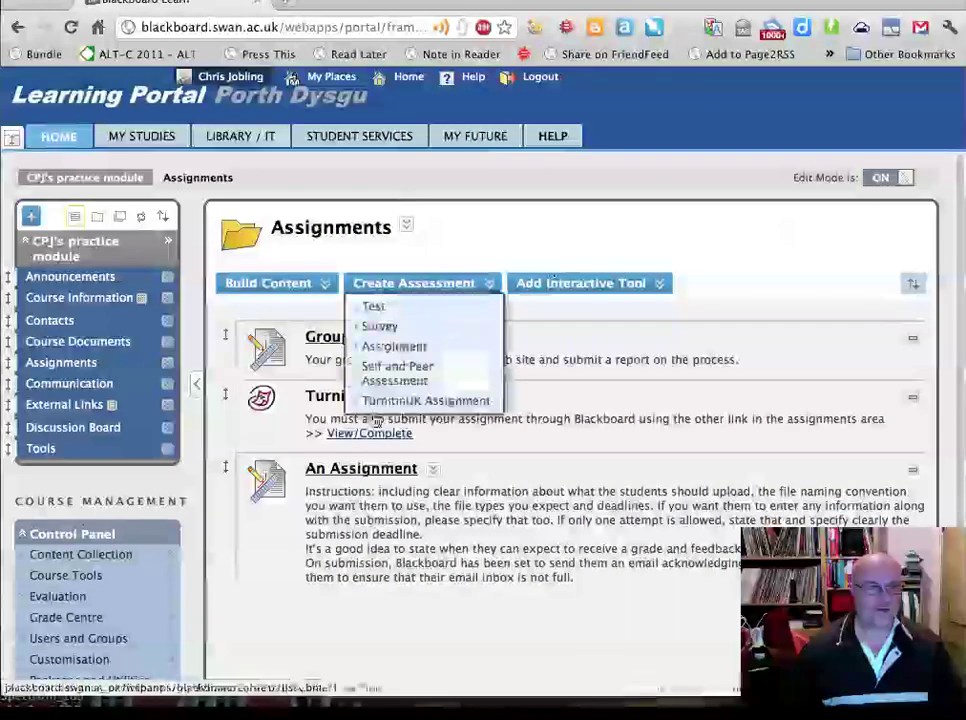
left_click(390, 346)
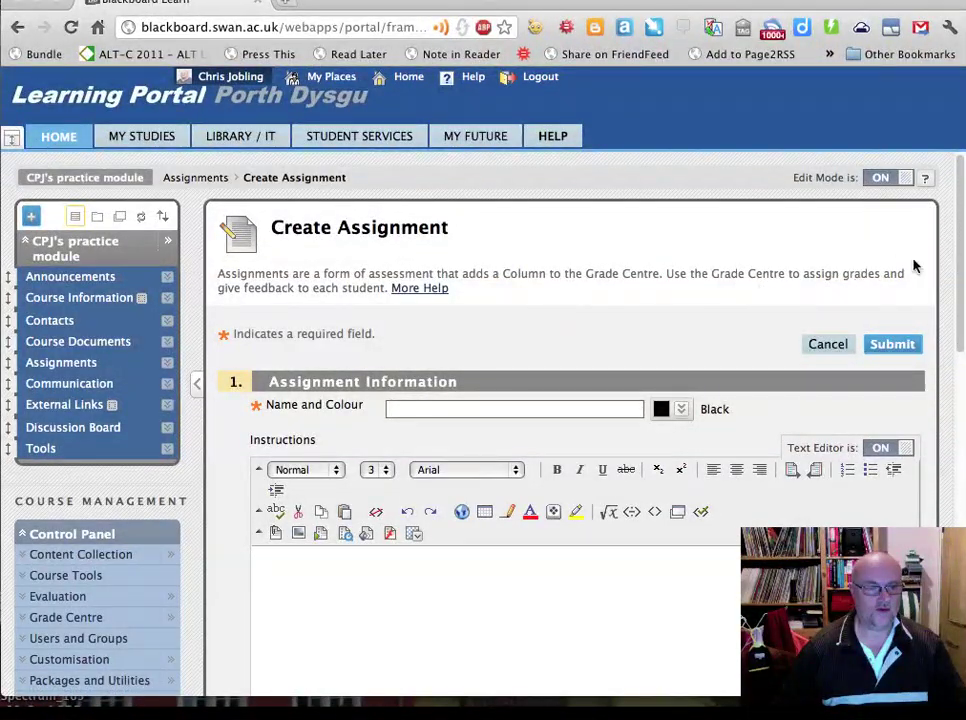
left_click(448, 408)
type("M")
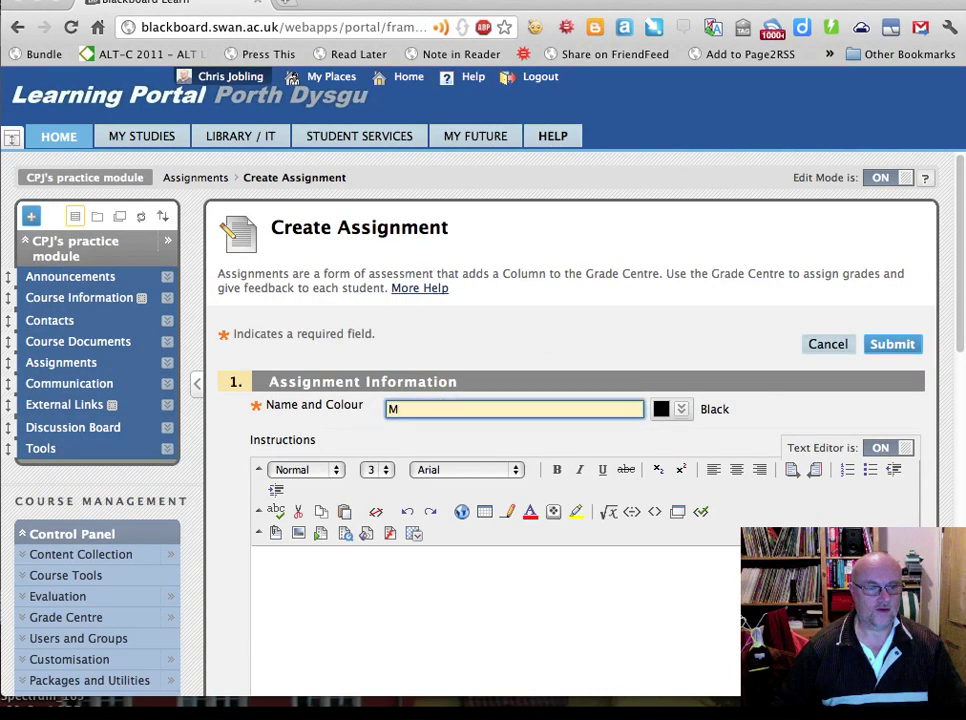
type("y Test As")
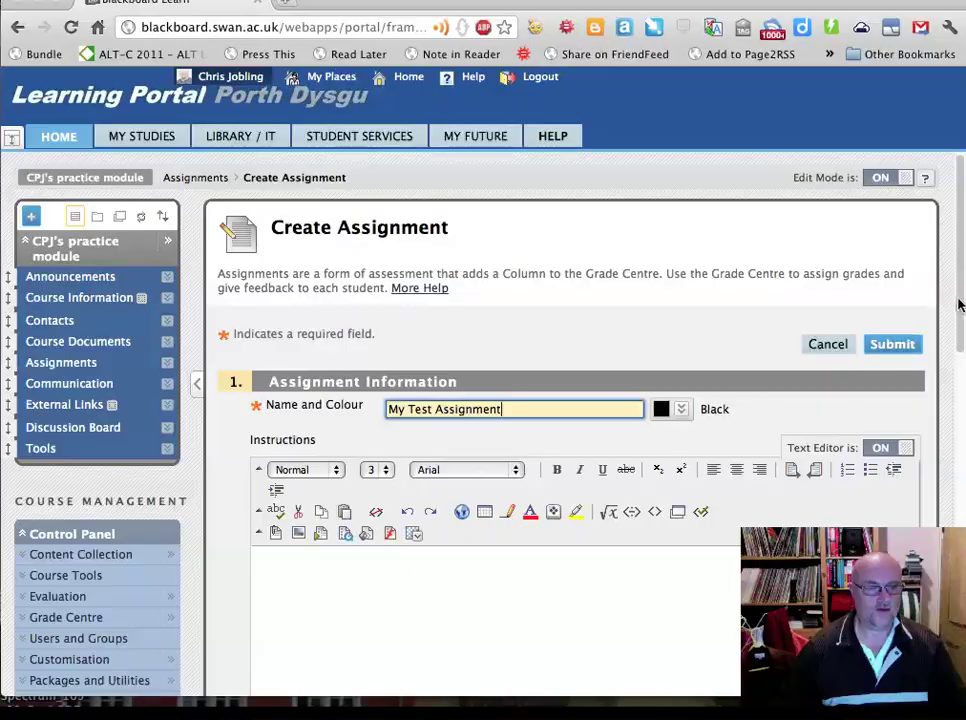
Fill the assignment's Instructions with the prepared text beginning "Add instructions: including clear information", remove its leading space, and highlight the first paragraph
scroll(930, 300, "down", 4)
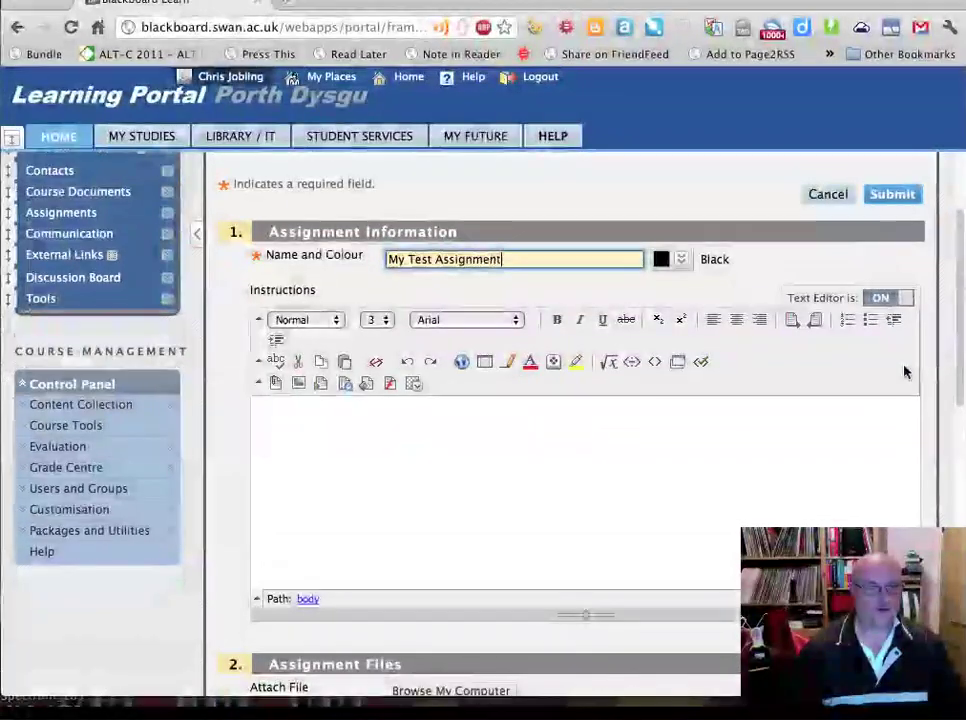
left_click(605, 418)
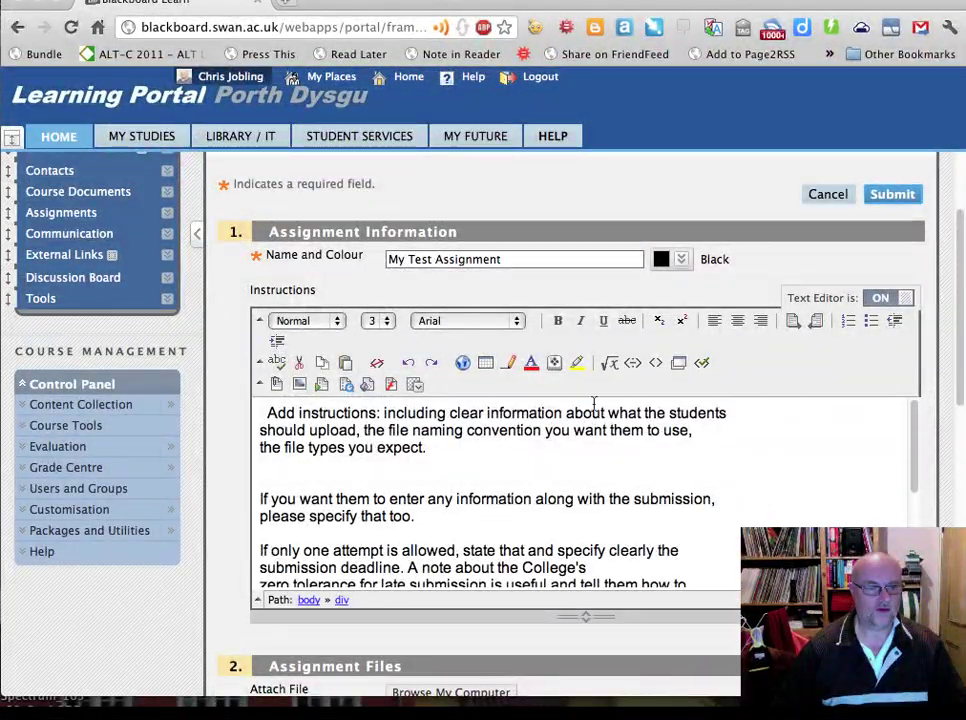
left_click(264, 413)
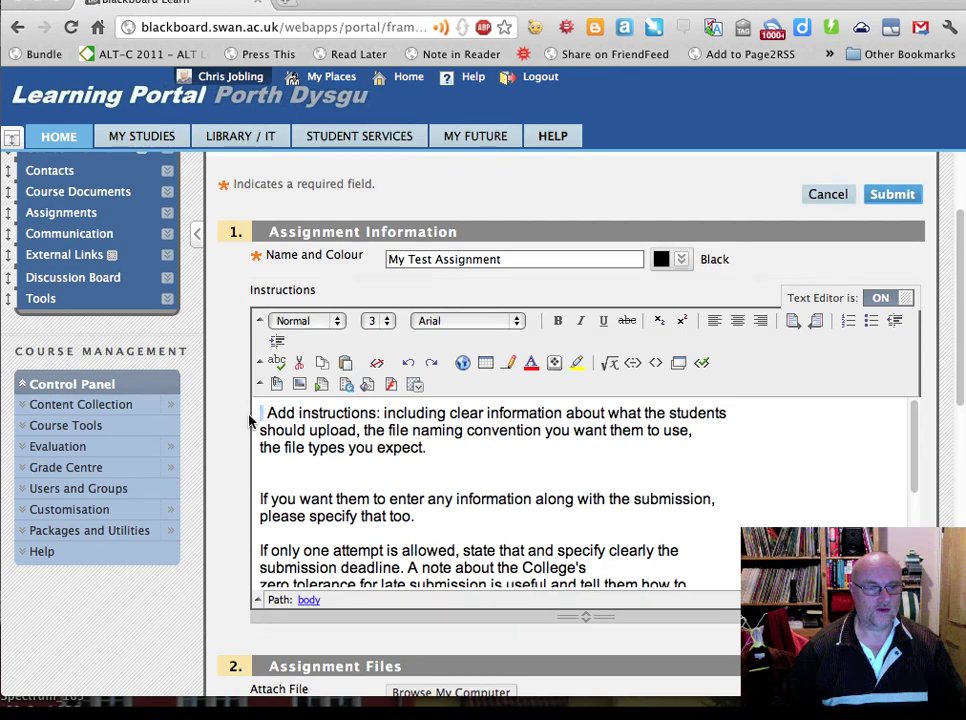
key("Delete")
key("Delete")
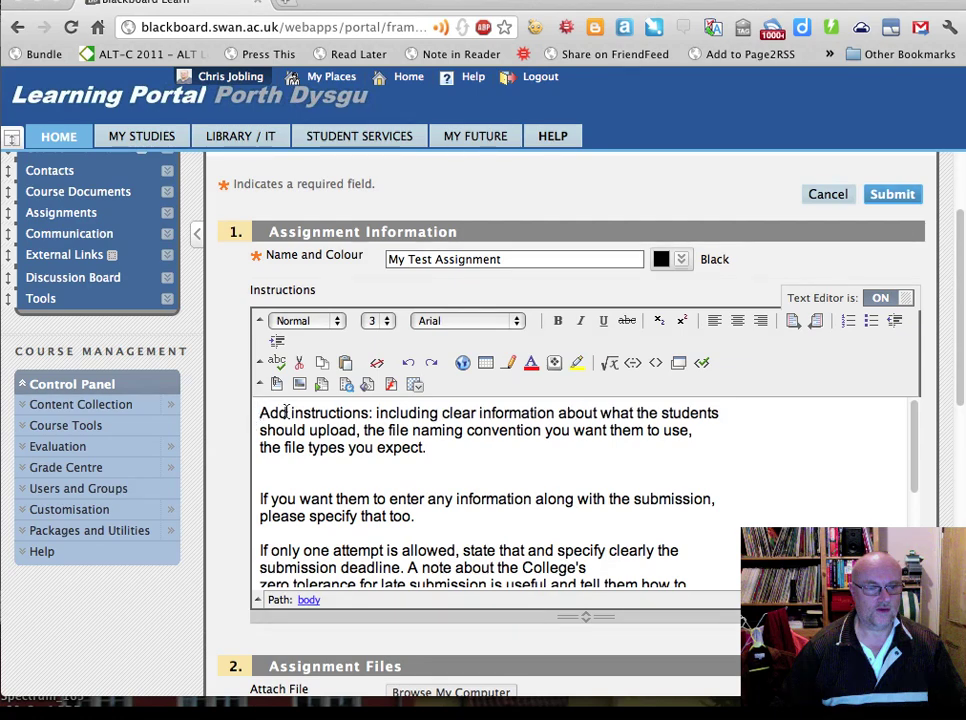
left_click_drag(261, 413, 431, 446)
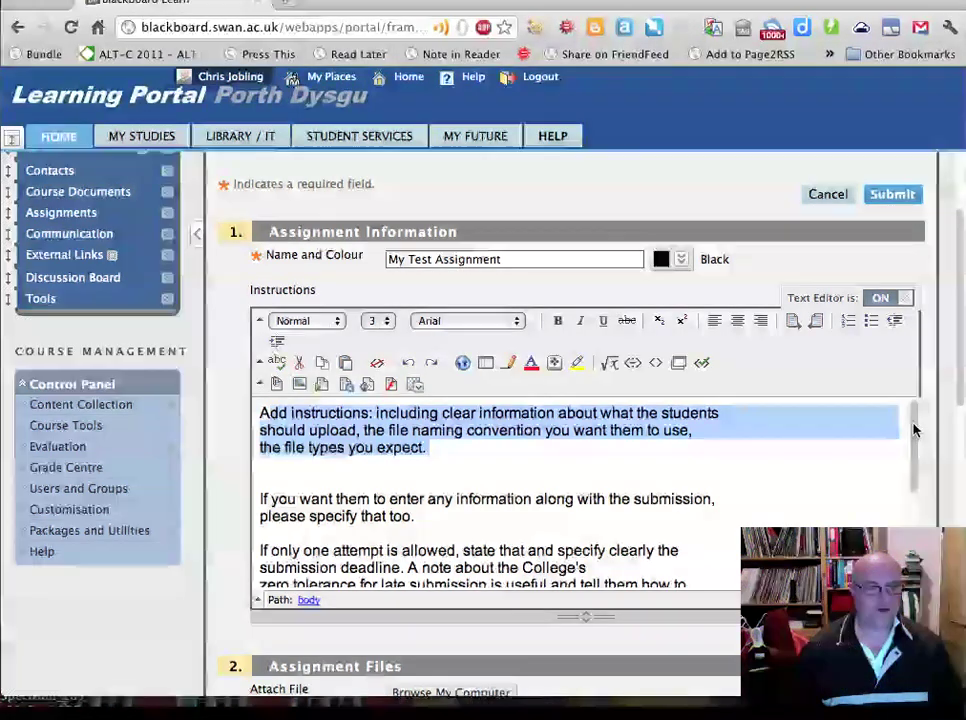
Read through the remaining Instructions paragraphs, highlighting each in turn through the one about "My Grades"
left_click_drag(912, 429, 915, 459)
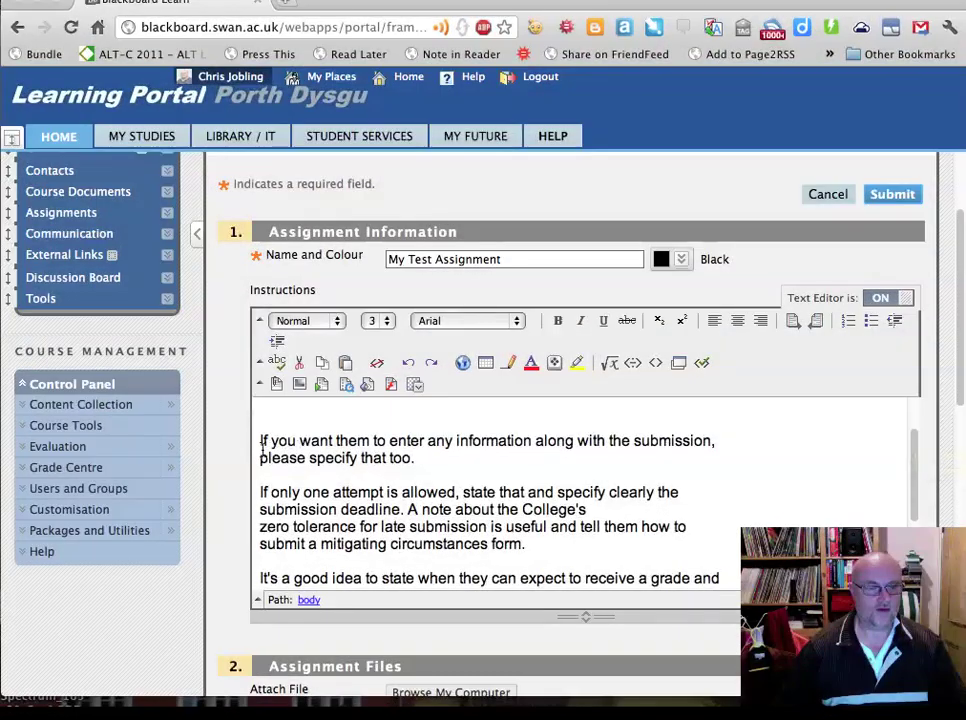
left_click_drag(260, 441, 440, 463)
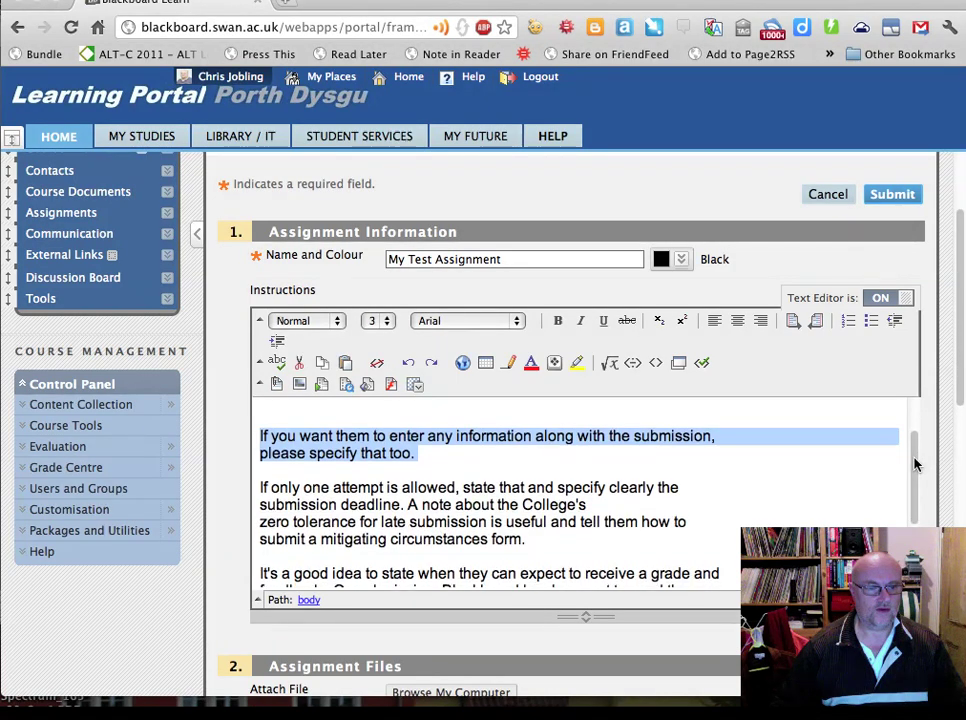
left_click_drag(914, 460, 912, 497)
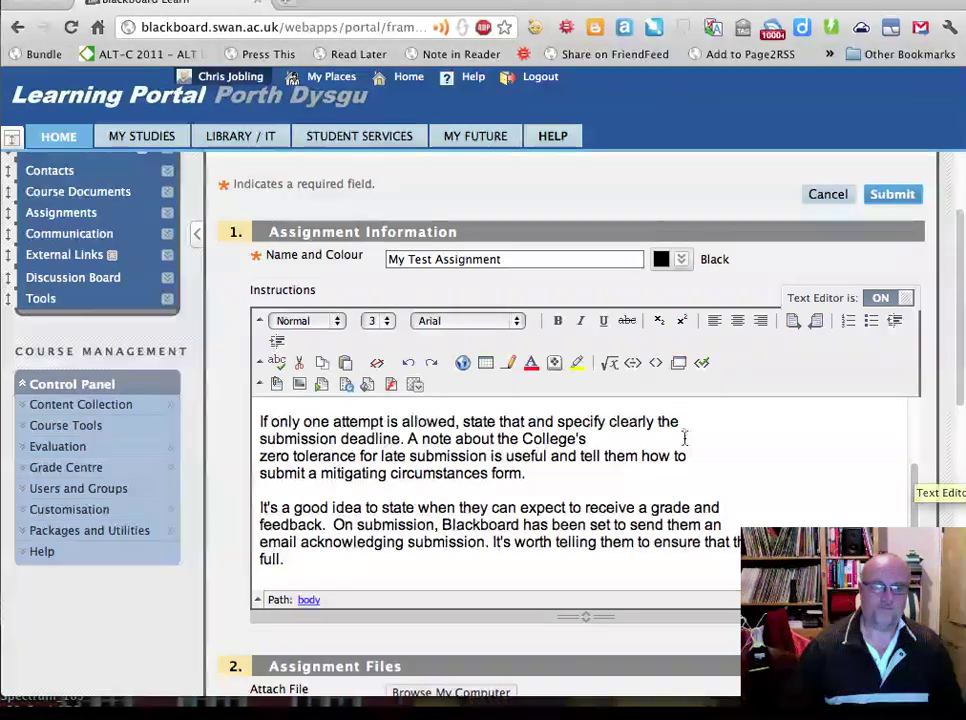
left_click_drag(259, 421, 552, 472)
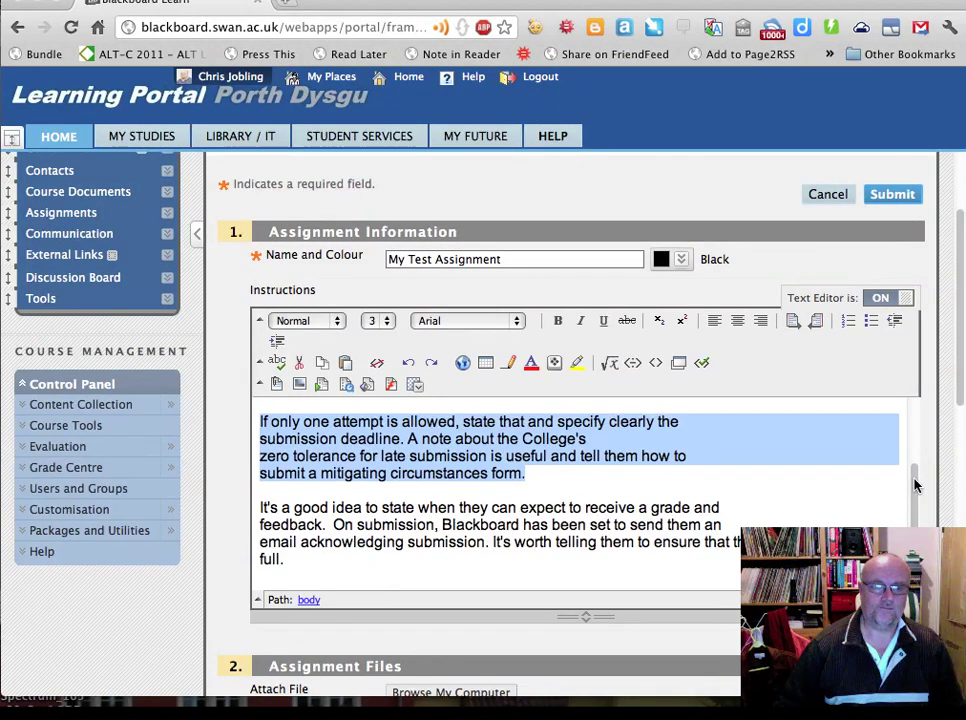
left_click_drag(914, 481, 915, 516)
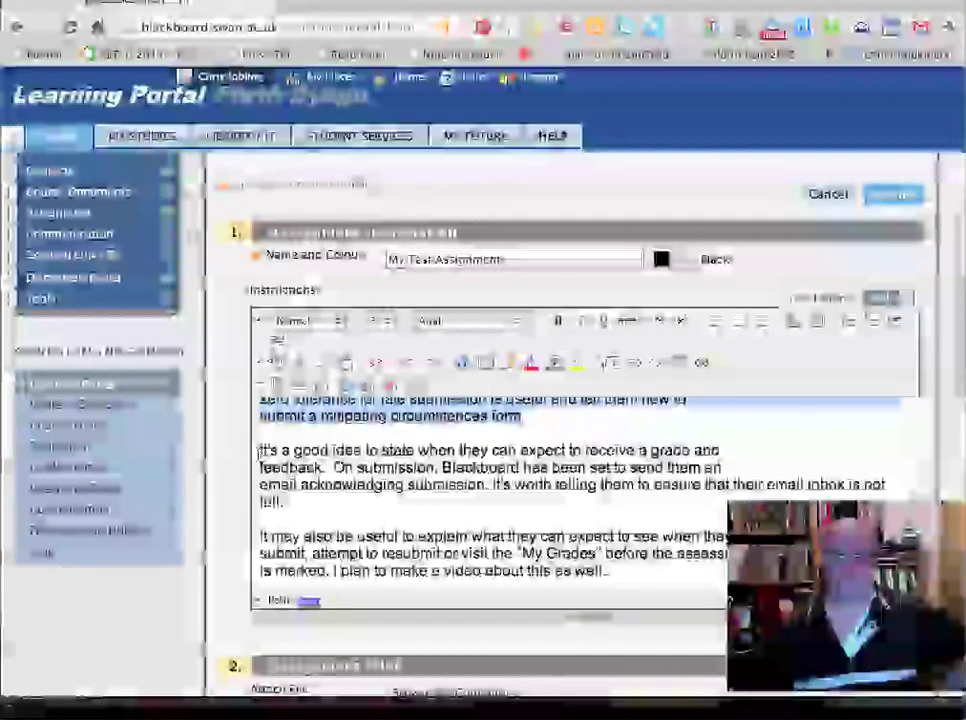
left_click_drag(260, 450, 313, 498)
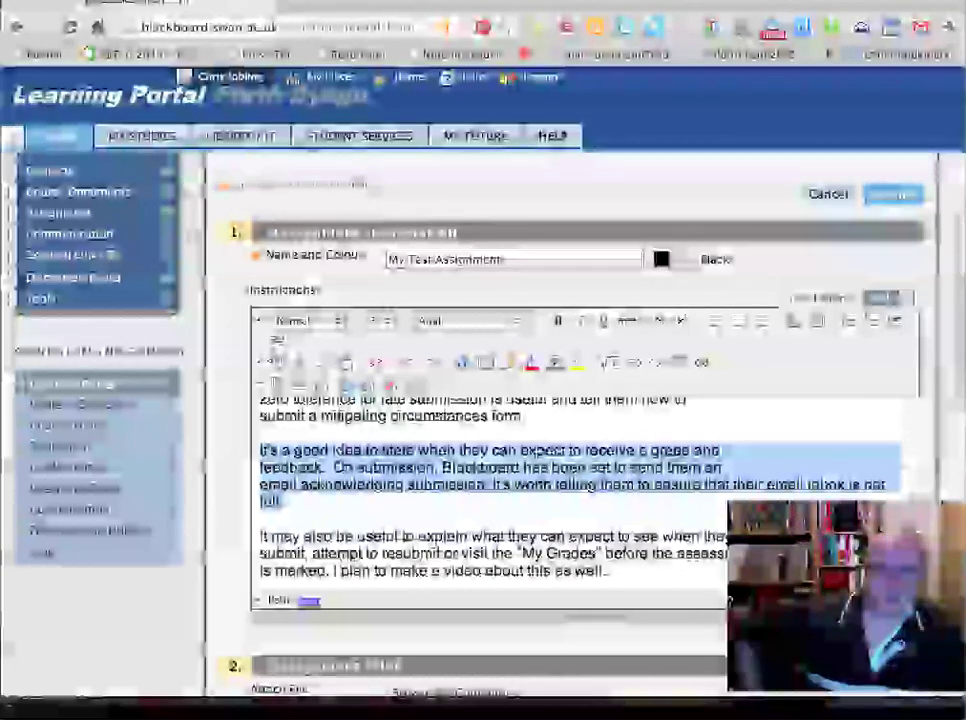
left_click(290, 501)
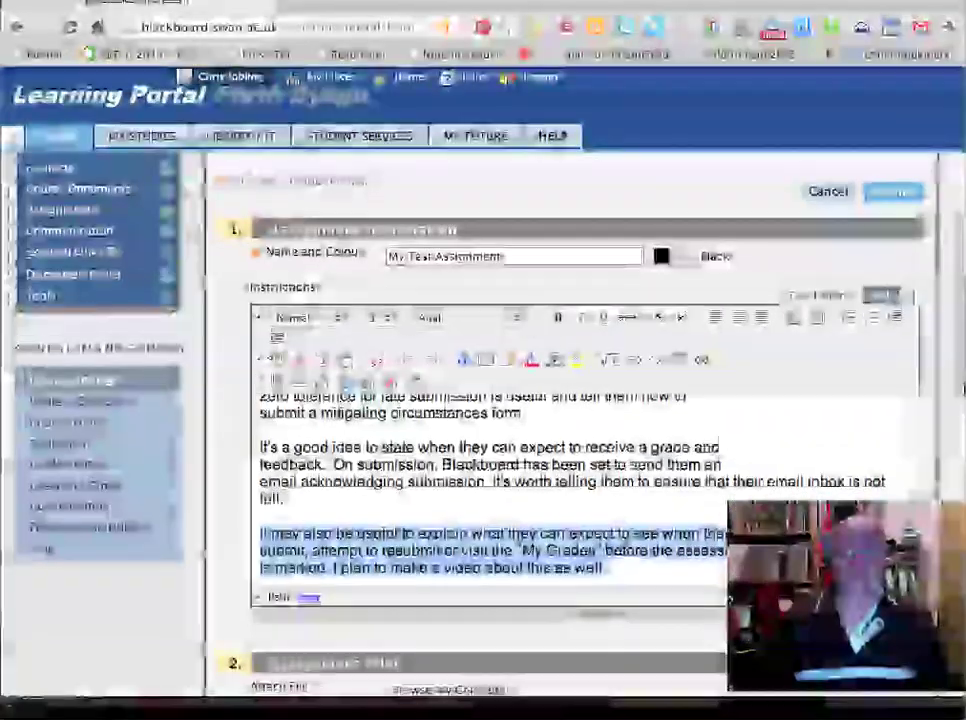
Set the assignment's Points Possible to 10 in the Grading section
scroll(960, 423, "down", 2)
scroll(960, 423, "down", 2)
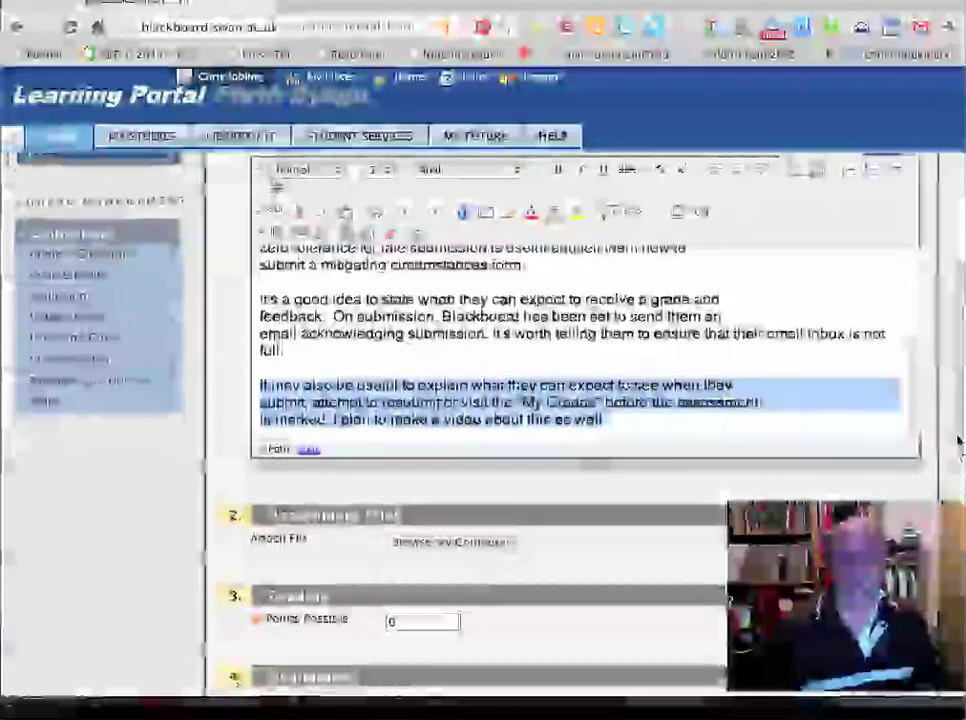
scroll(955, 455, "down", 4)
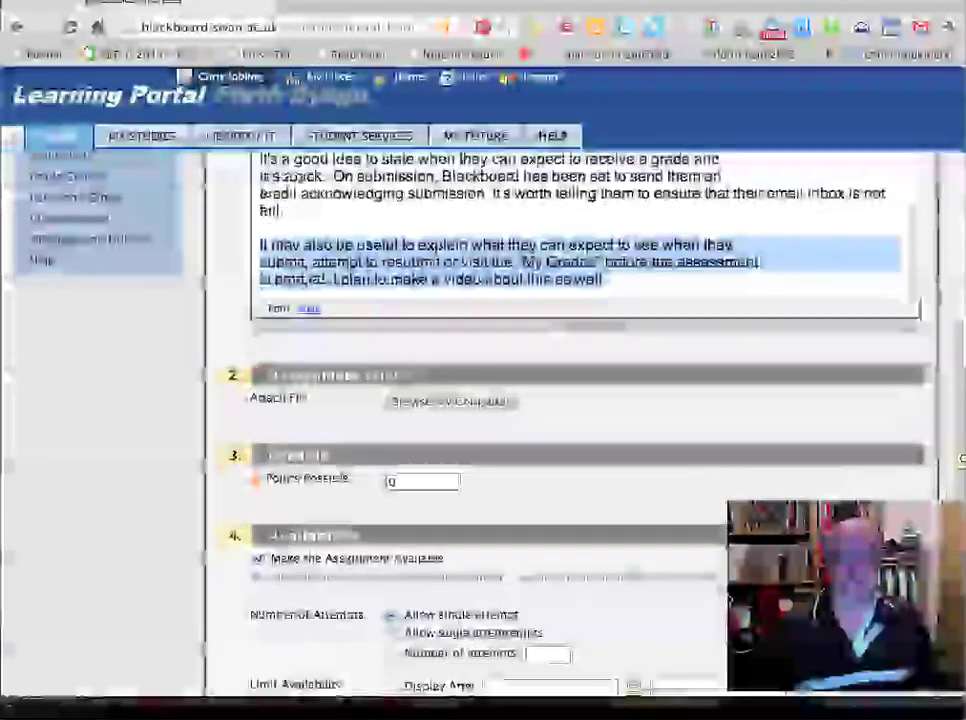
scroll(958, 458, "down", 1)
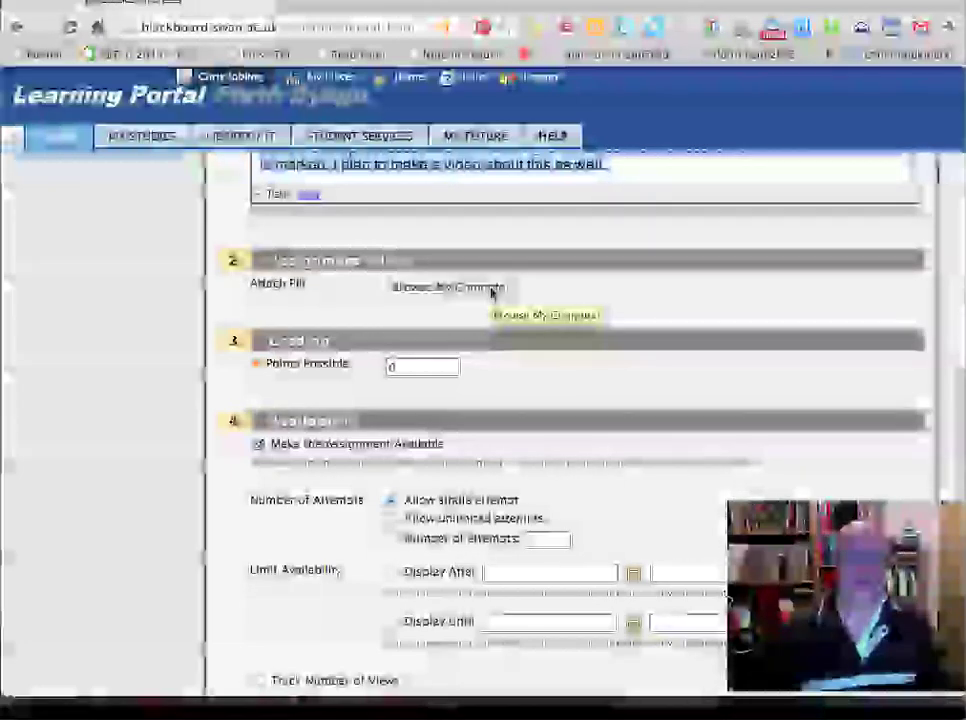
left_click(433, 369)
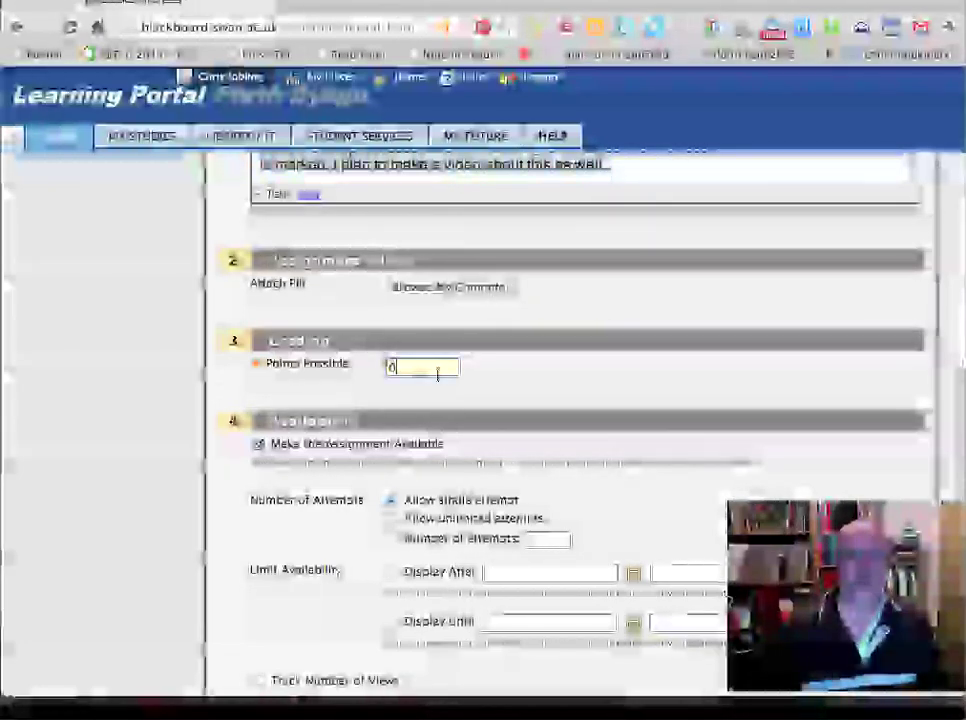
key("Down")
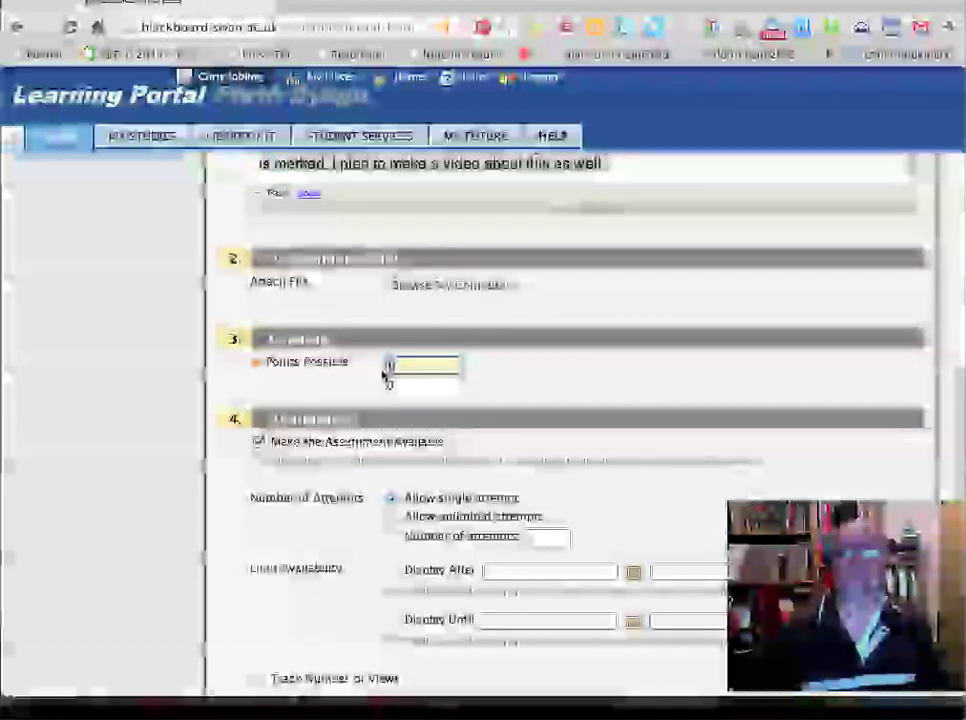
scroll(385, 375, "up", 15)
scroll(958, 436, "down", 5)
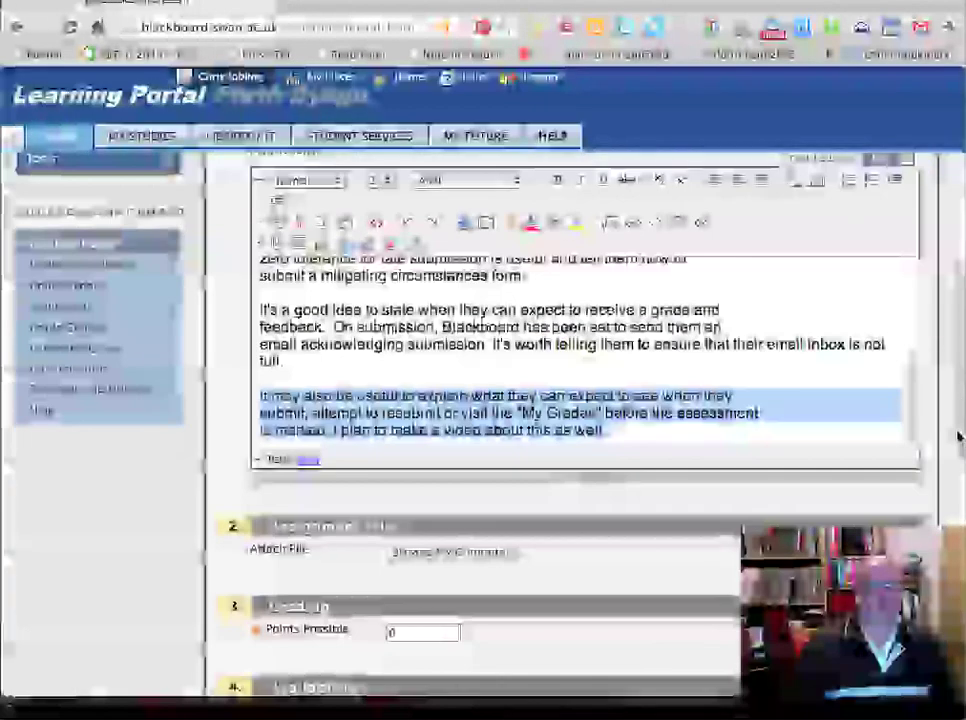
left_click_drag(959, 437, 945, 524)
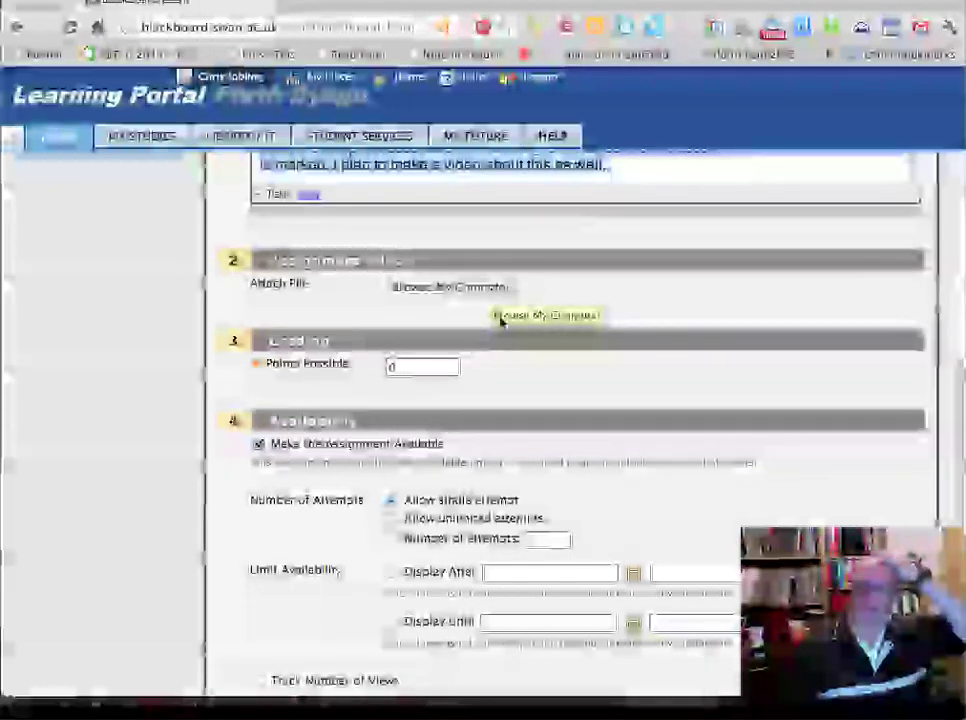
double_click(437, 370)
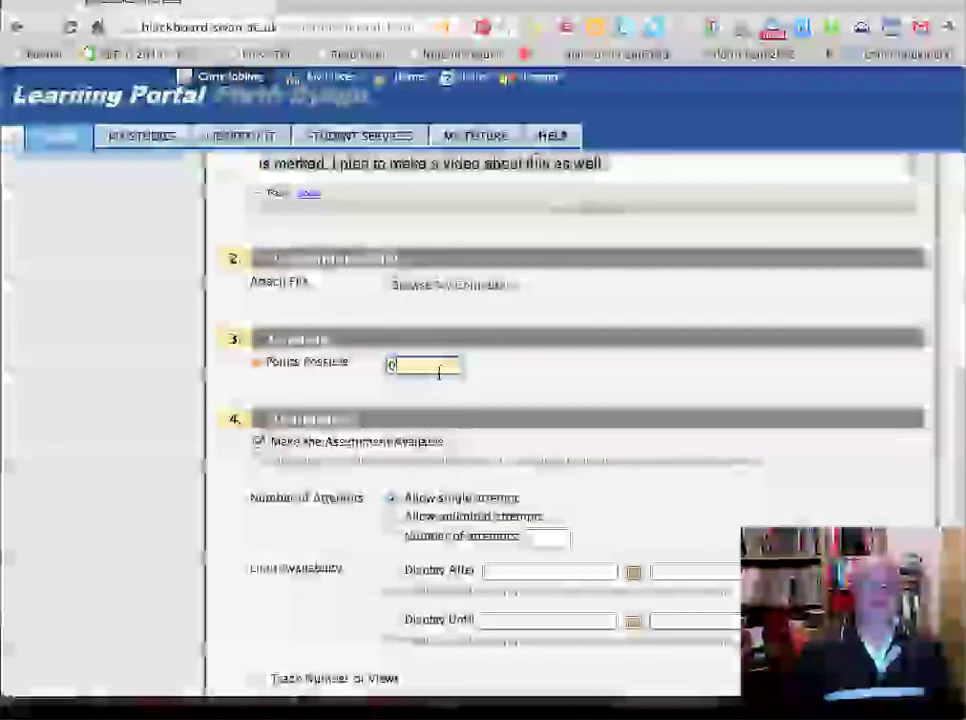
left_click(386, 371)
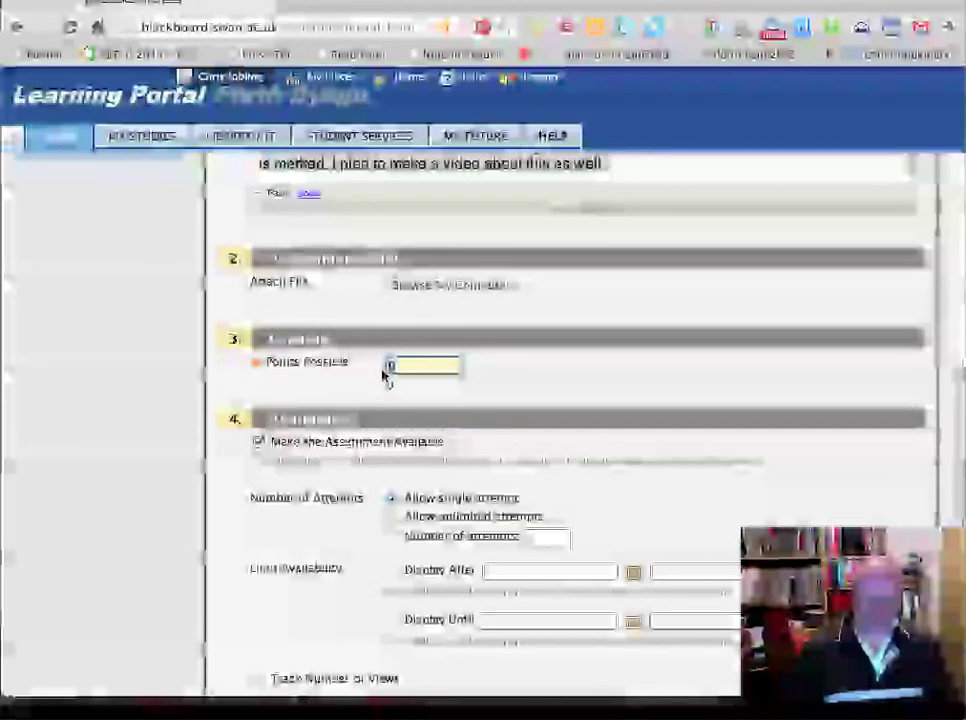
type("10")
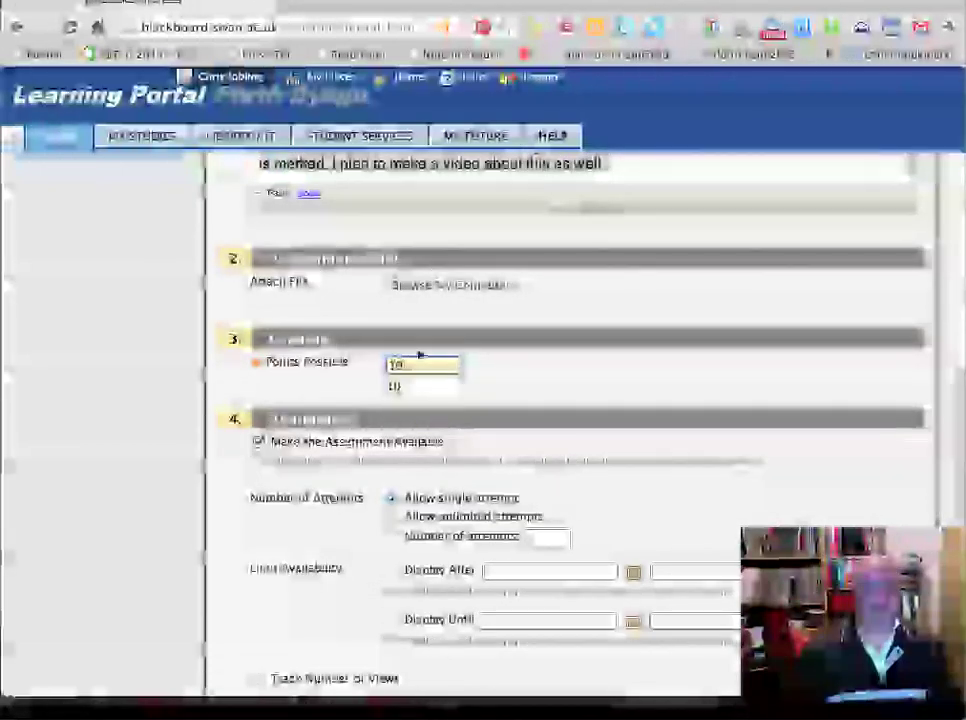
left_click(514, 372)
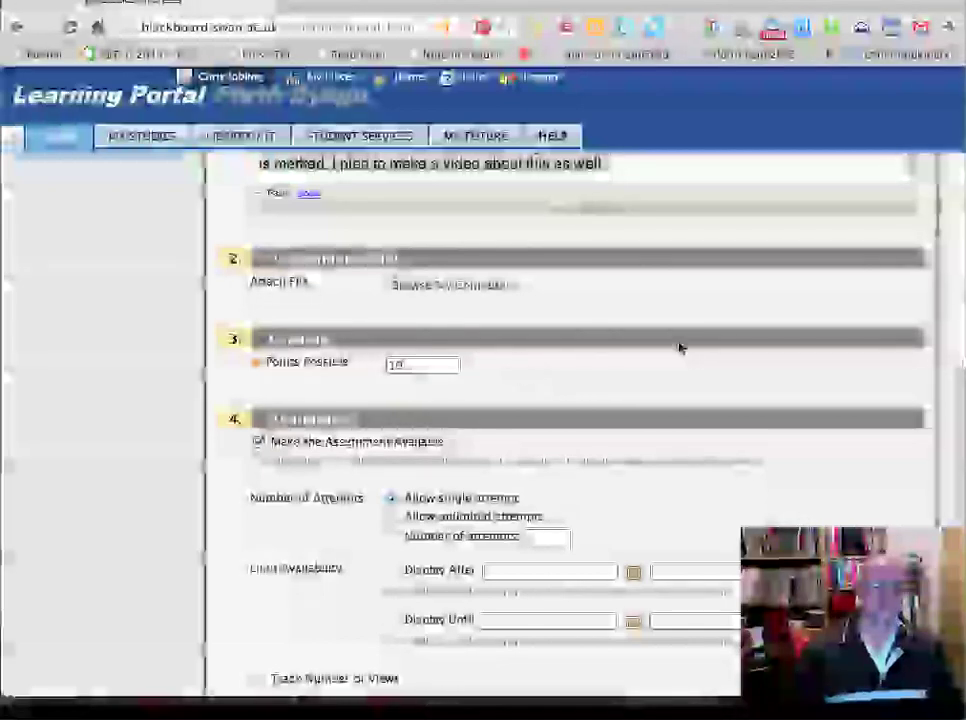
Try the unlimited and fixed-number options for Number of Attempts, and return the setting to Allow single attempt
left_click_drag(952, 375, 958, 402)
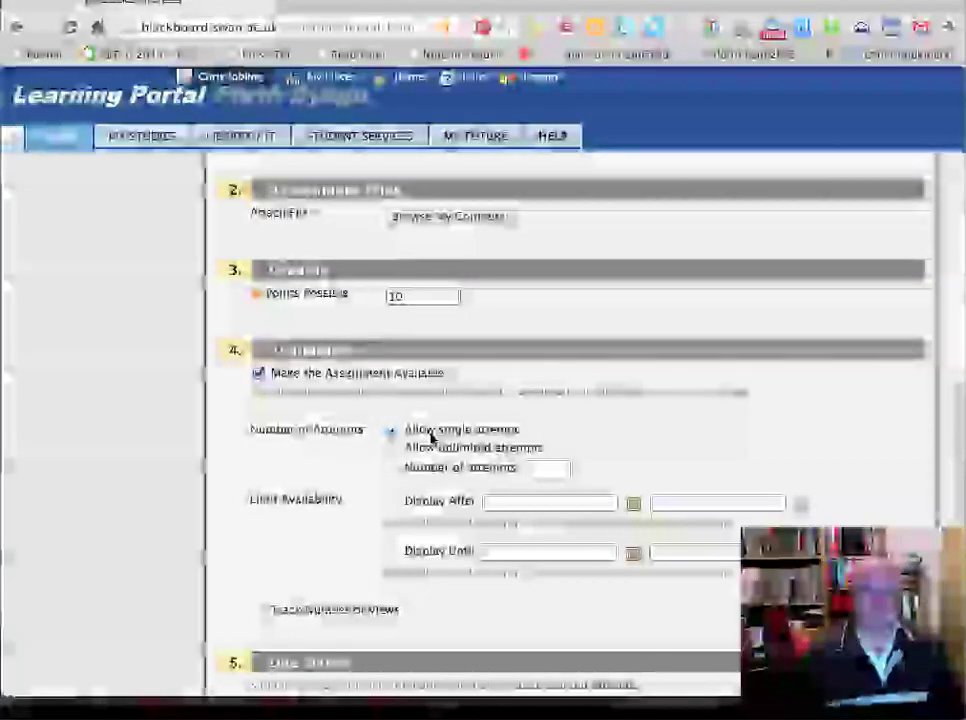
left_click(392, 449)
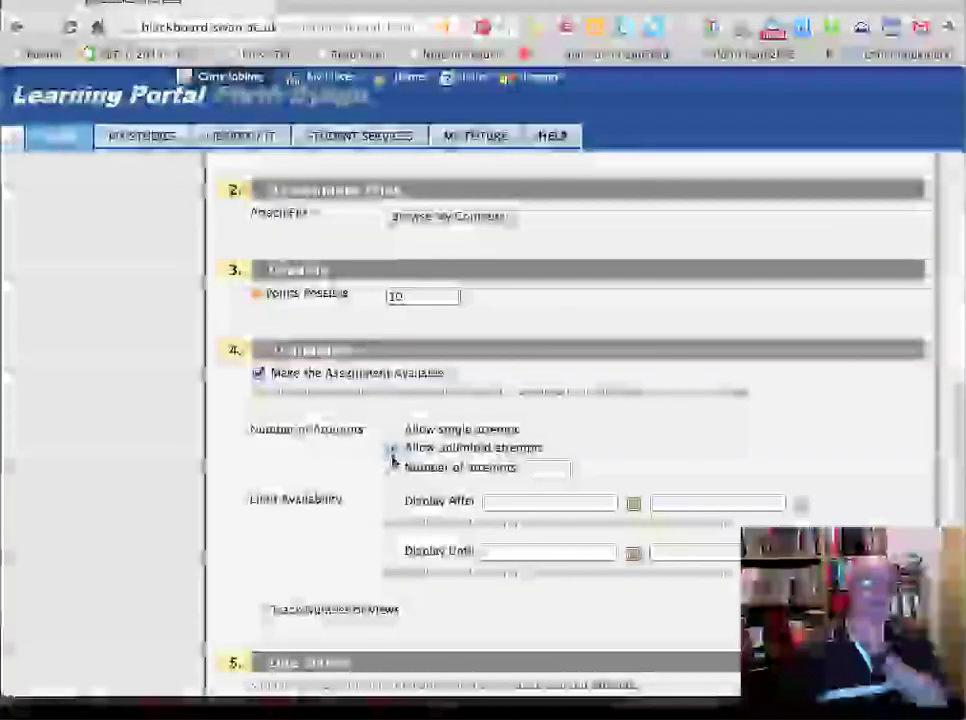
left_click(392, 469)
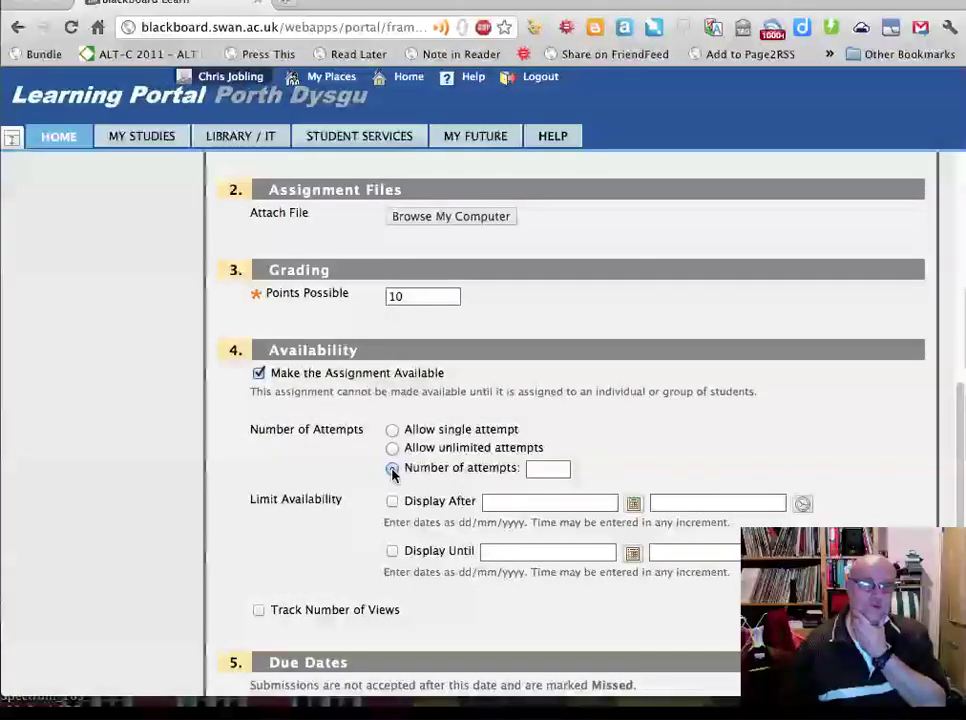
left_click(392, 448)
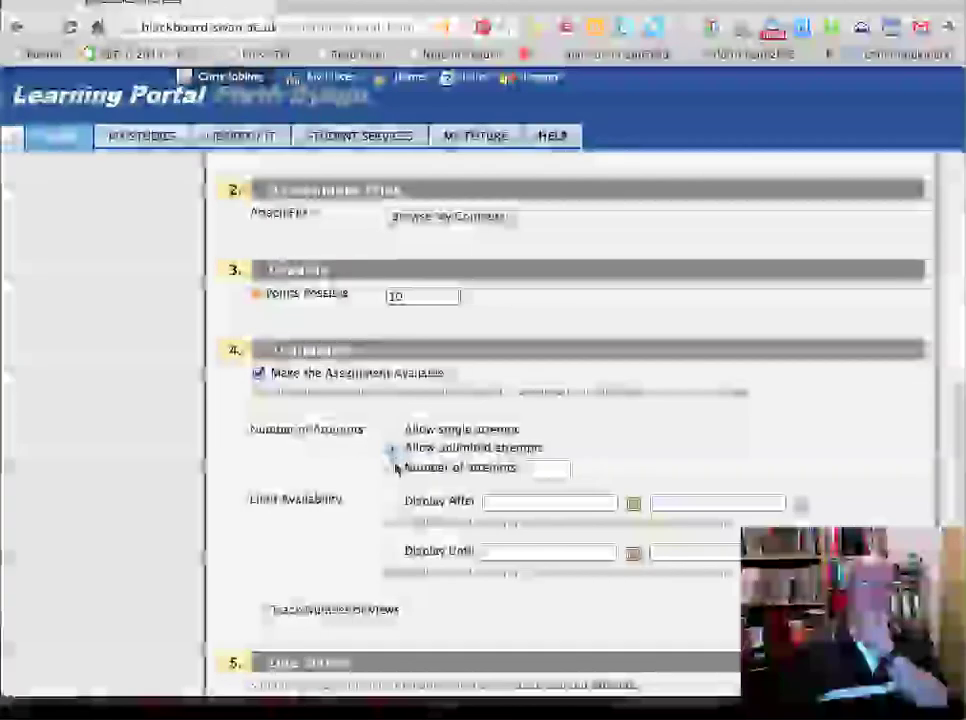
left_click(394, 468)
left_click(392, 448)
left_click(394, 469)
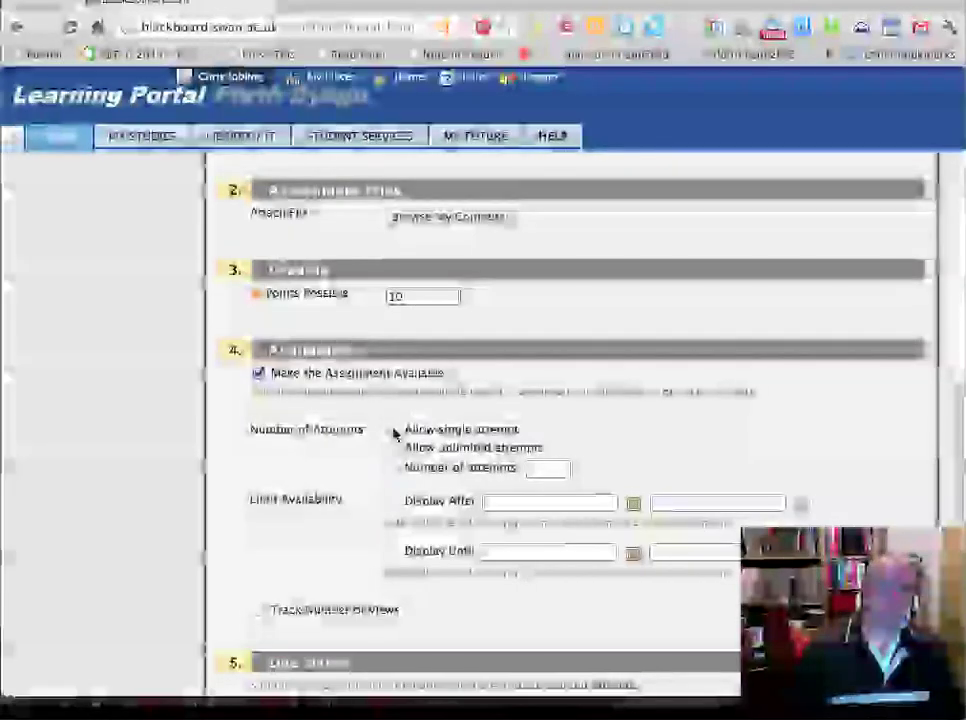
left_click(392, 431)
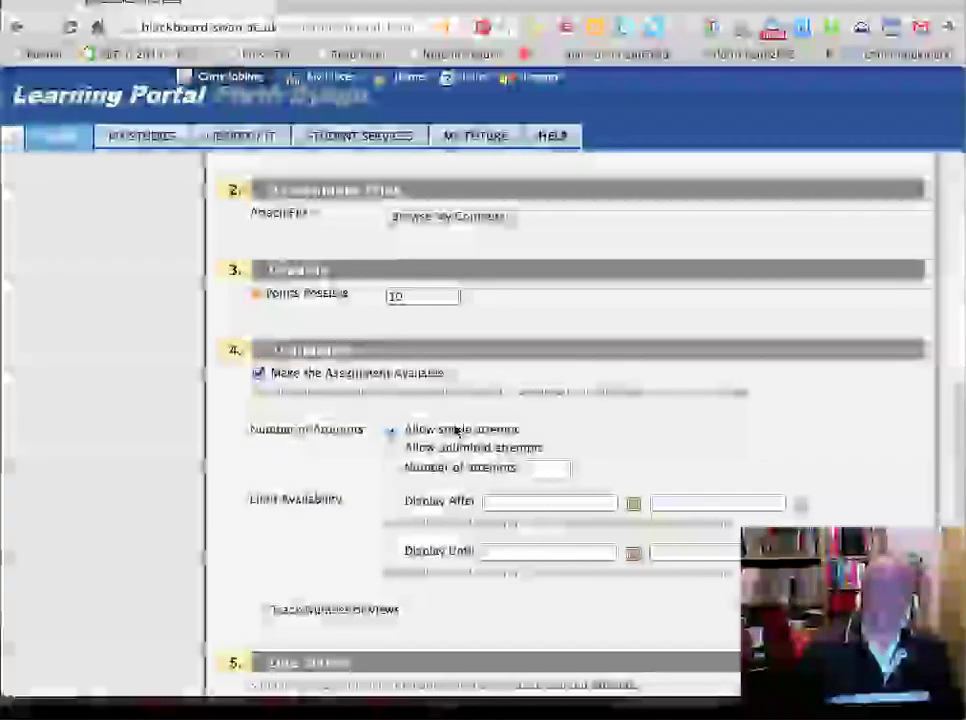
Limit availability to display after 09/11/2011 17:06, and enable a due date of 23/11/2011 at 04:30
left_click(392, 502)
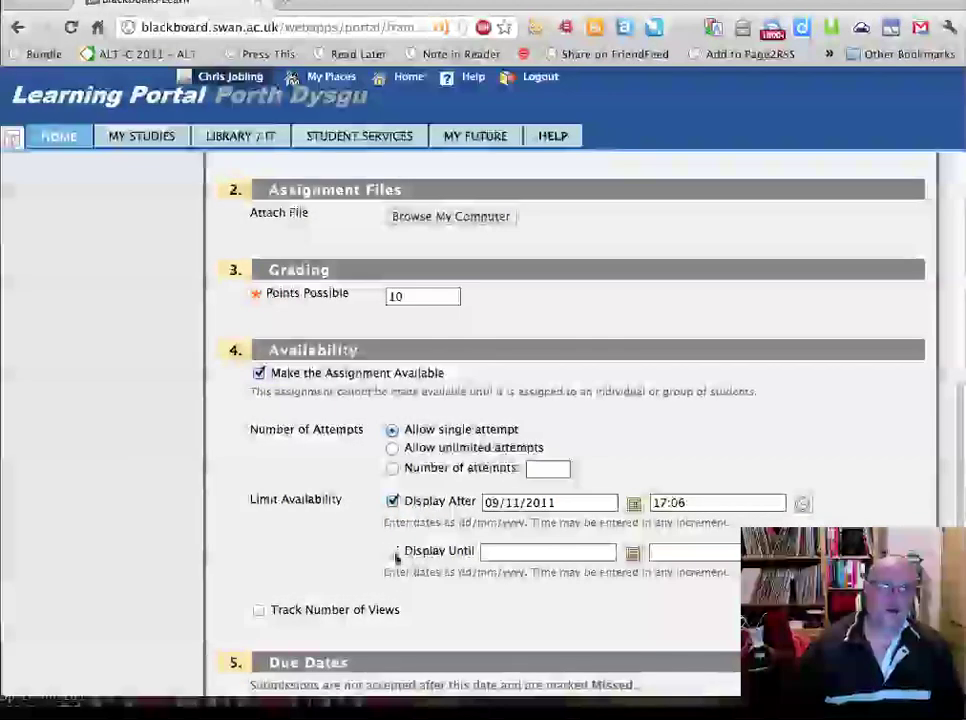
scroll(960, 432, "down", 2)
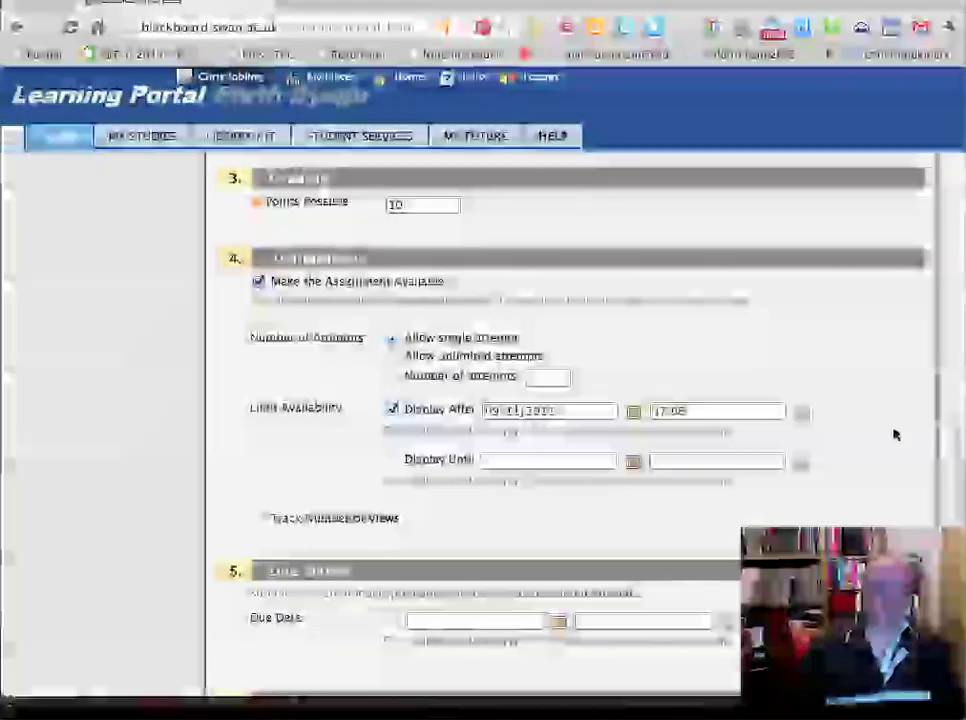
scroll(960, 438, "down", 1)
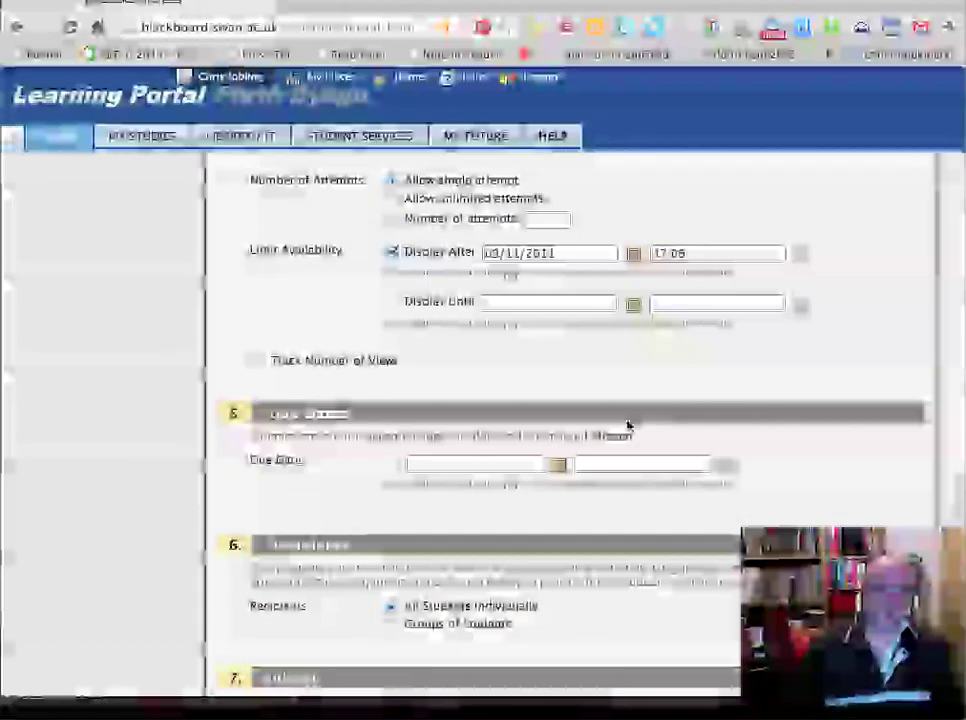
left_click(392, 464)
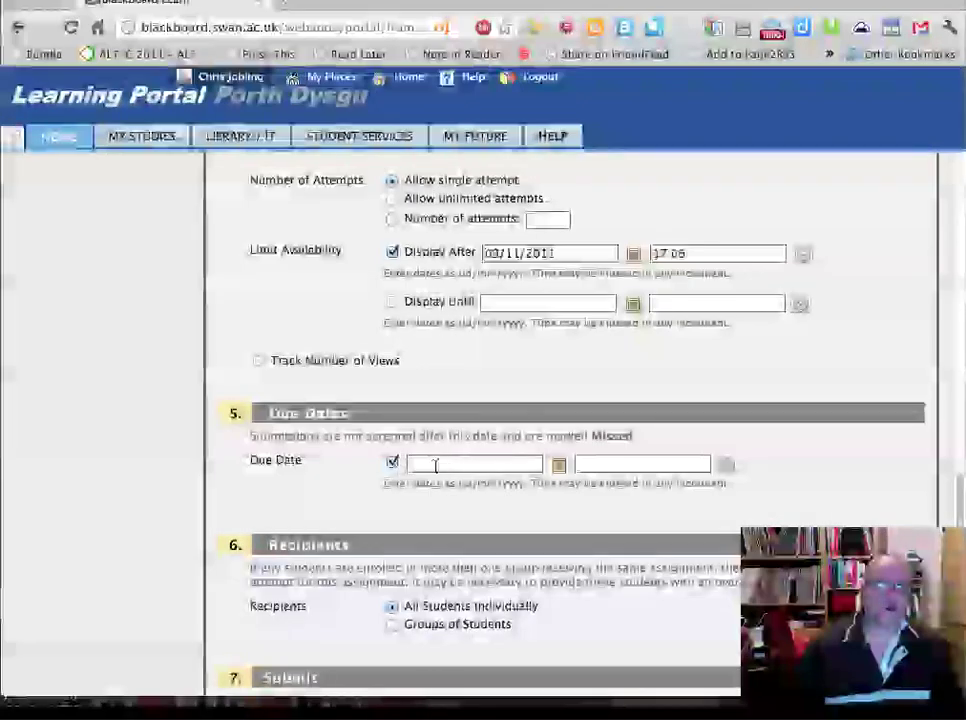
left_click(436, 466)
left_click(558, 464)
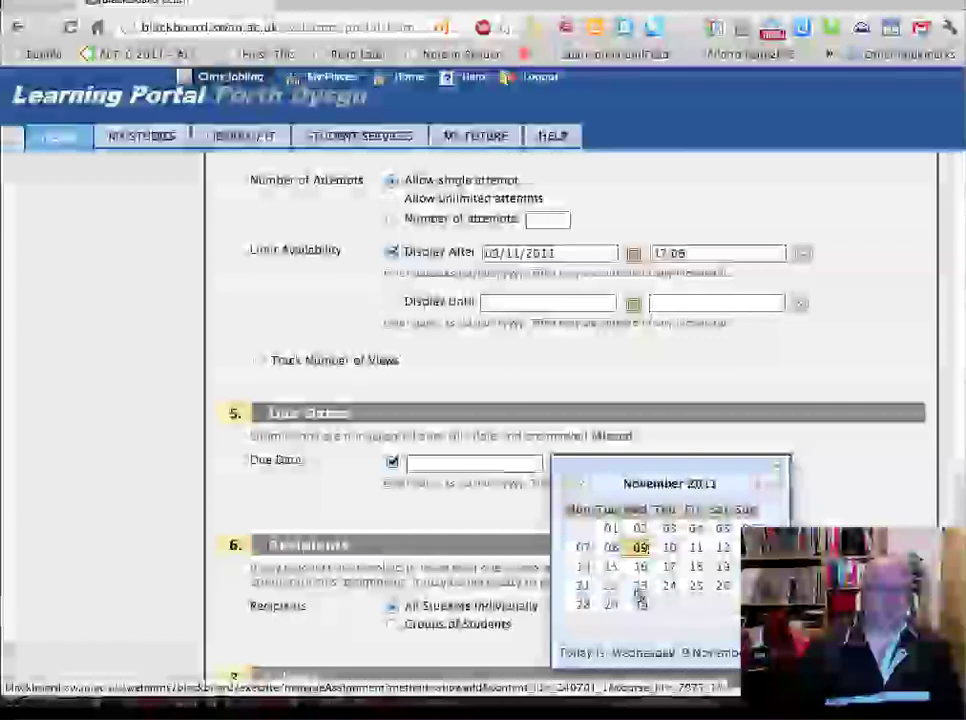
left_click(640, 587)
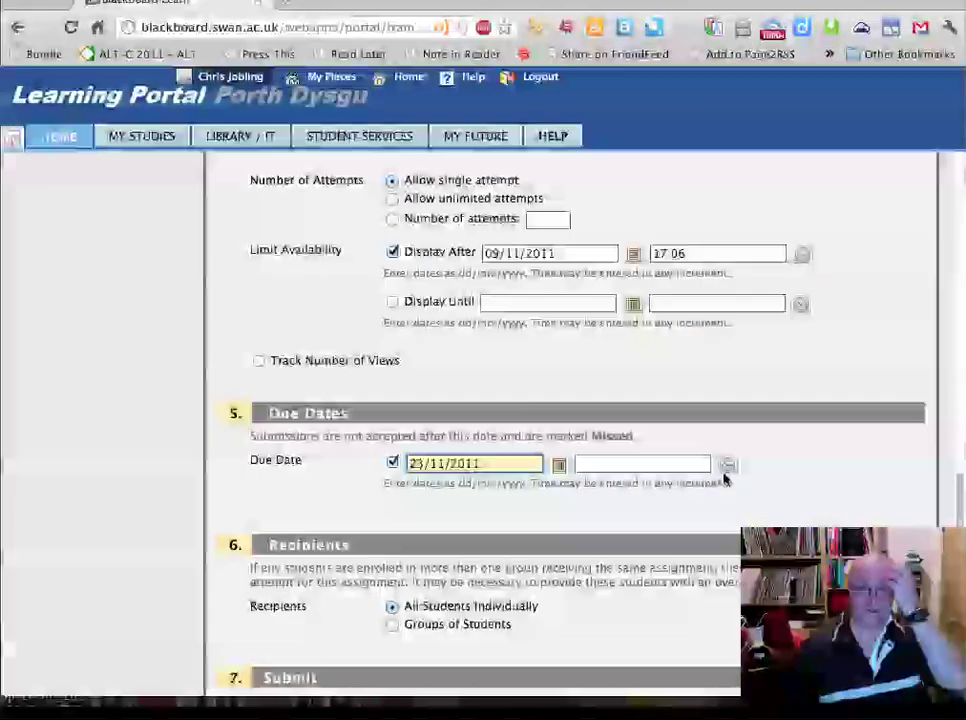
left_click(727, 470)
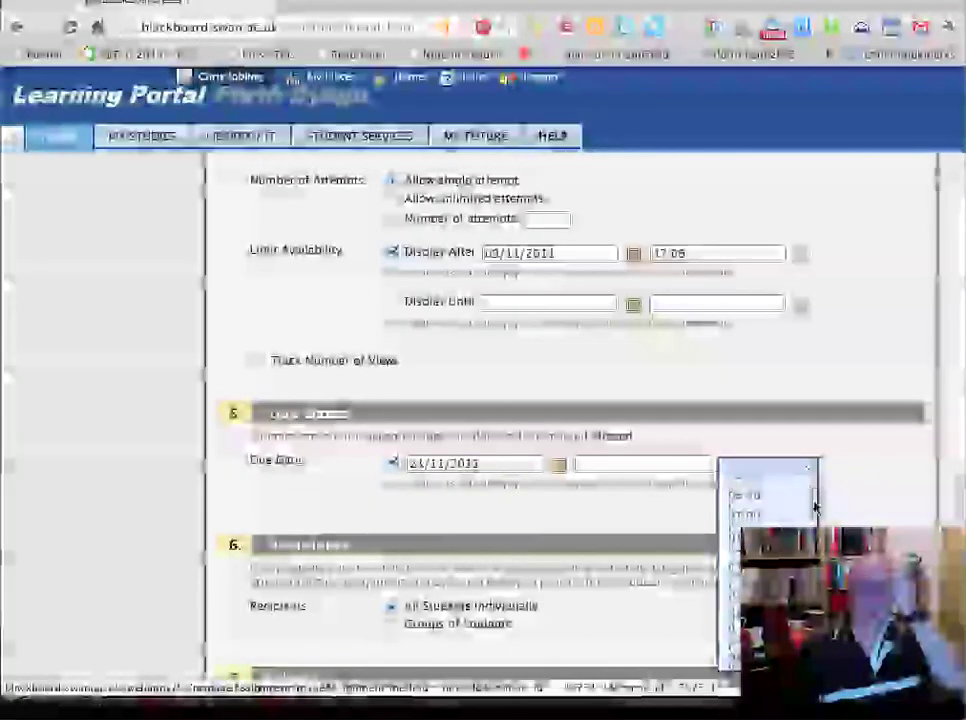
left_click(762, 525)
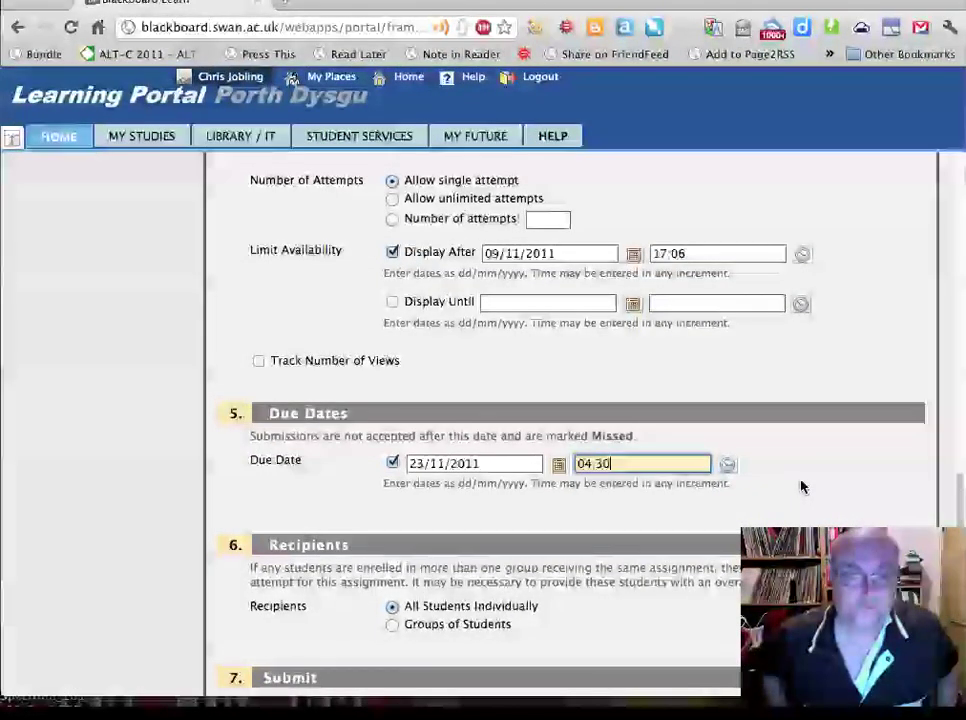
Set the assignment's due time to 16:30 from the list of preset times
left_click(727, 465)
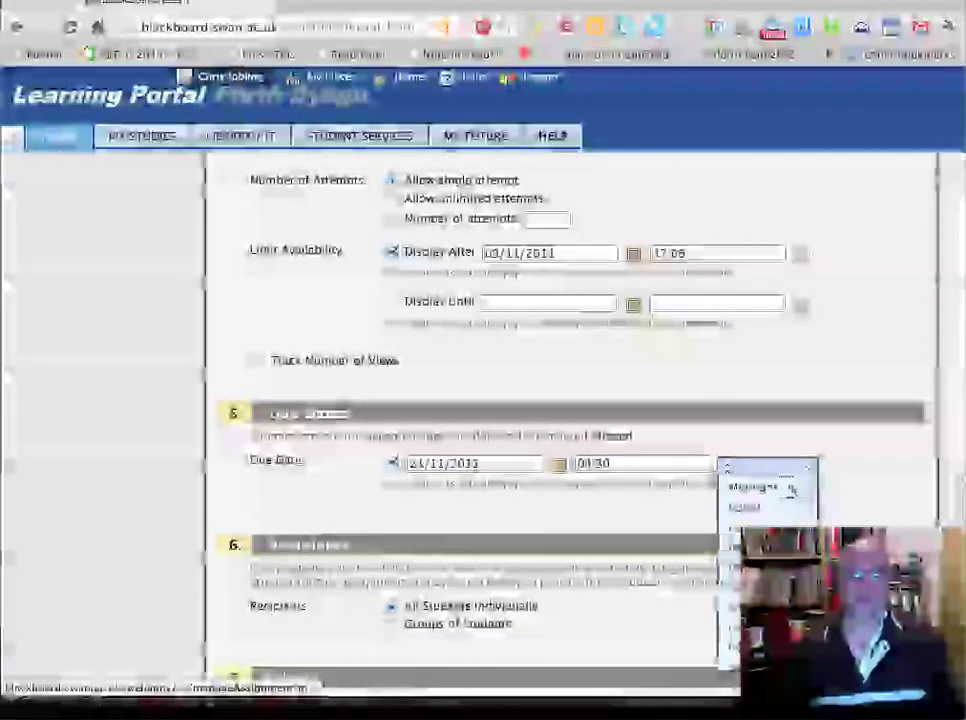
scroll(770, 530, "down", 3)
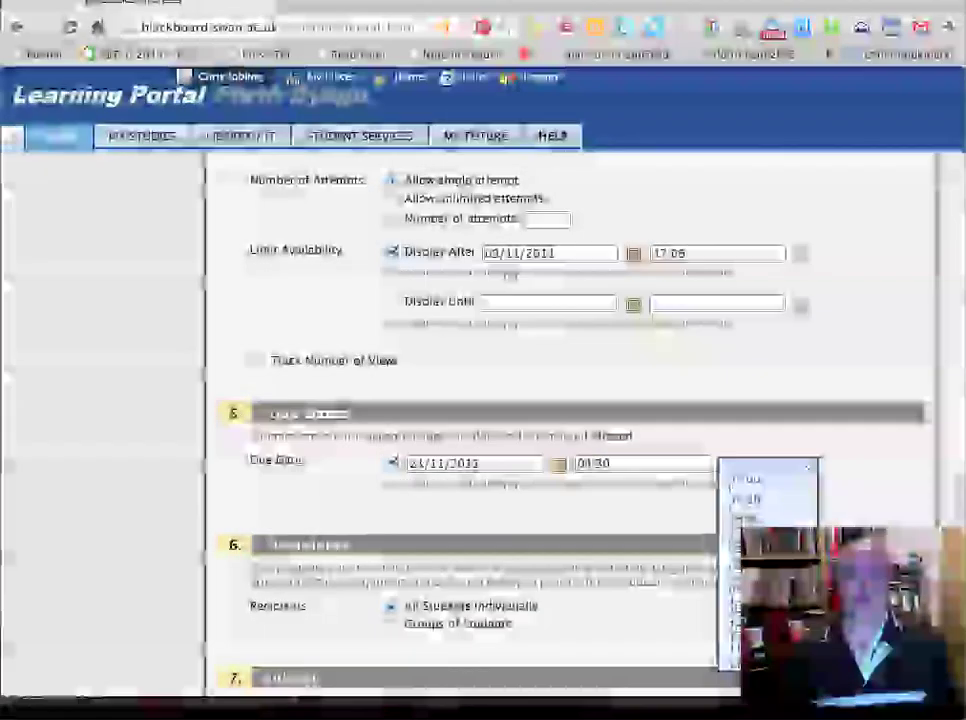
scroll(767, 560, "down", 5)
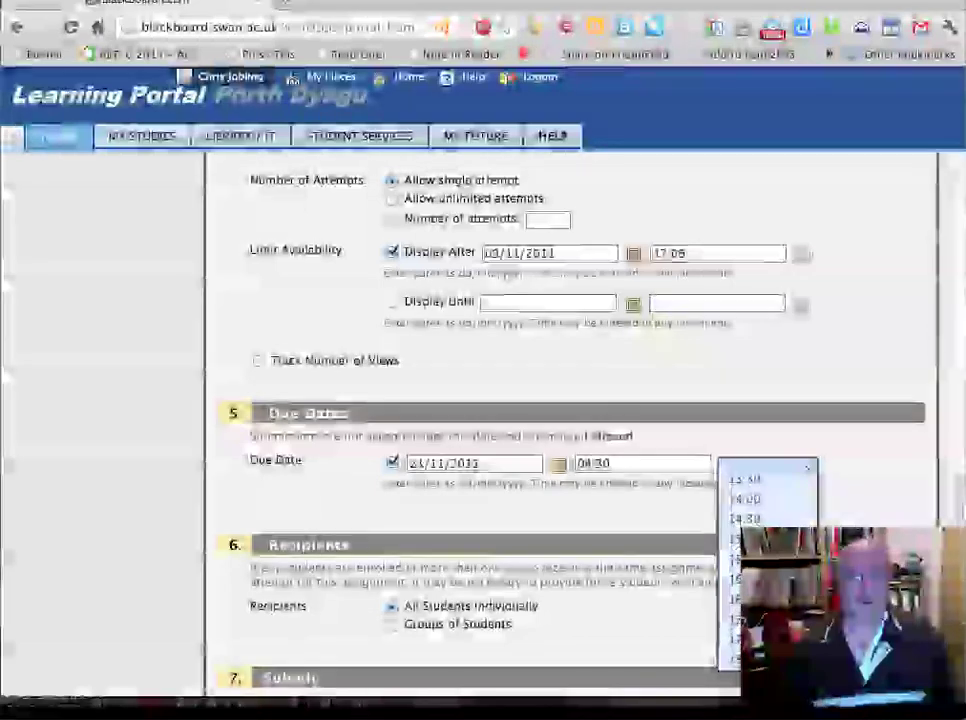
left_click(750, 589)
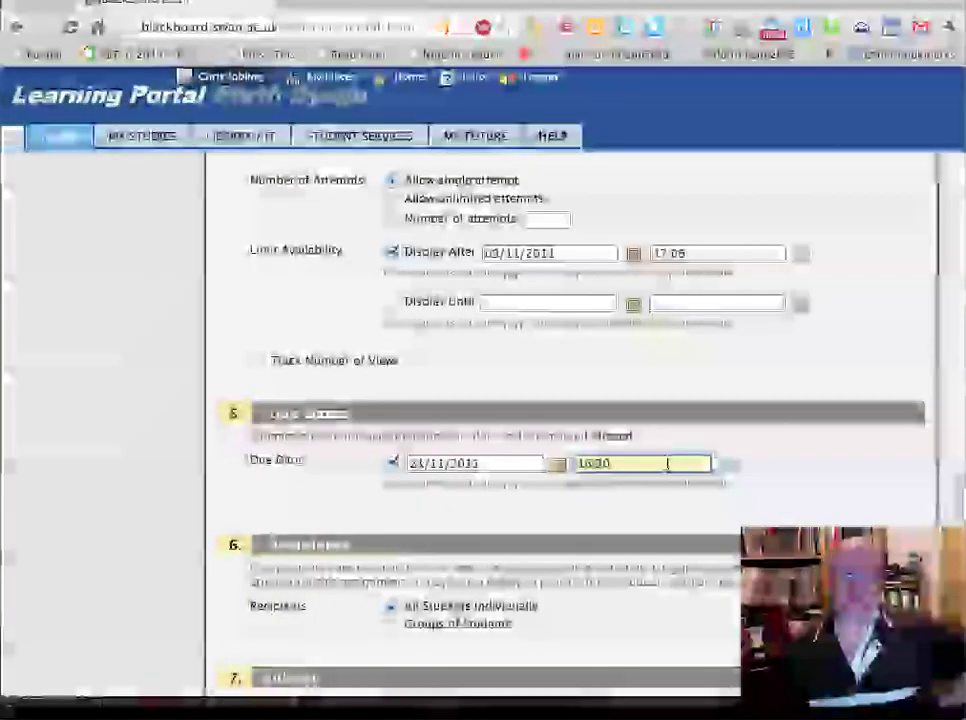
Enable the Display Until limit and set its date to 30/11/2011
scroll(960, 510, "down", 3)
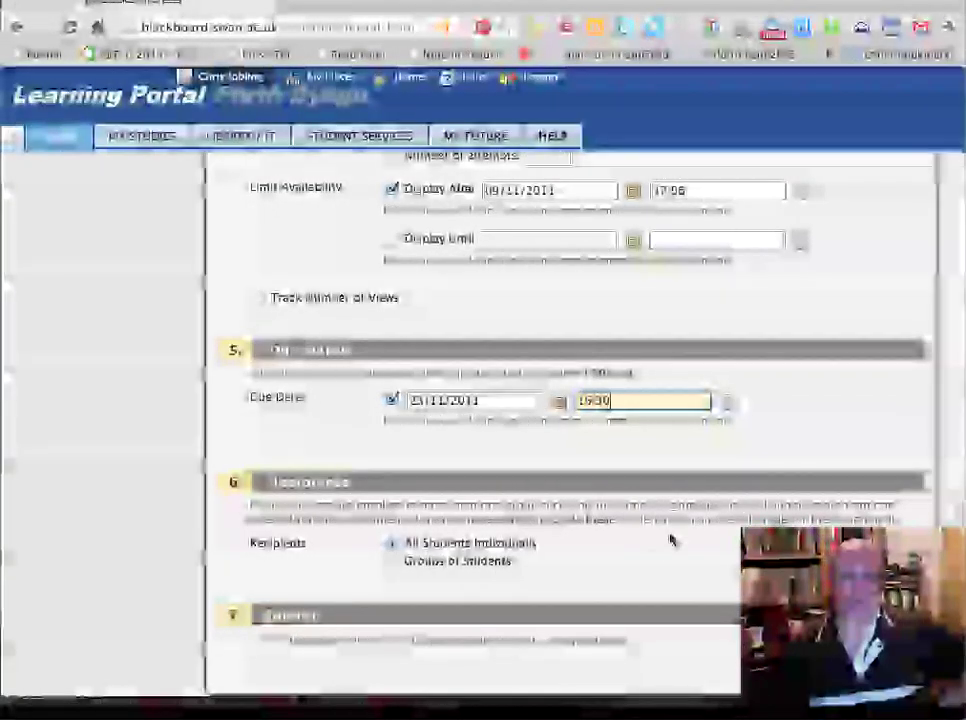
scroll(937, 495, "up", 3)
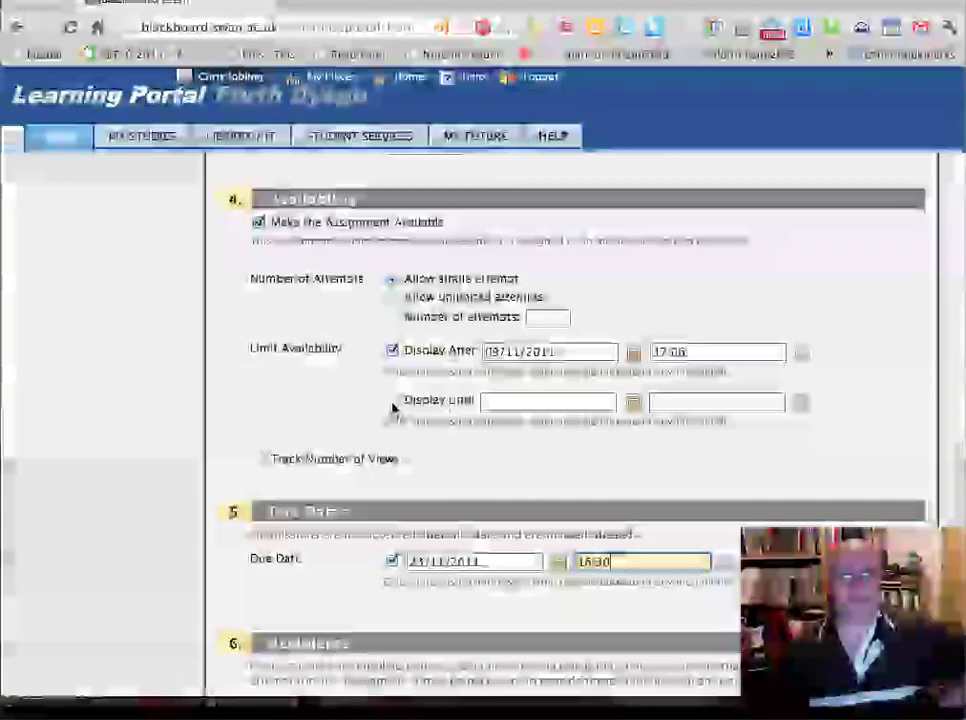
left_click(392, 401)
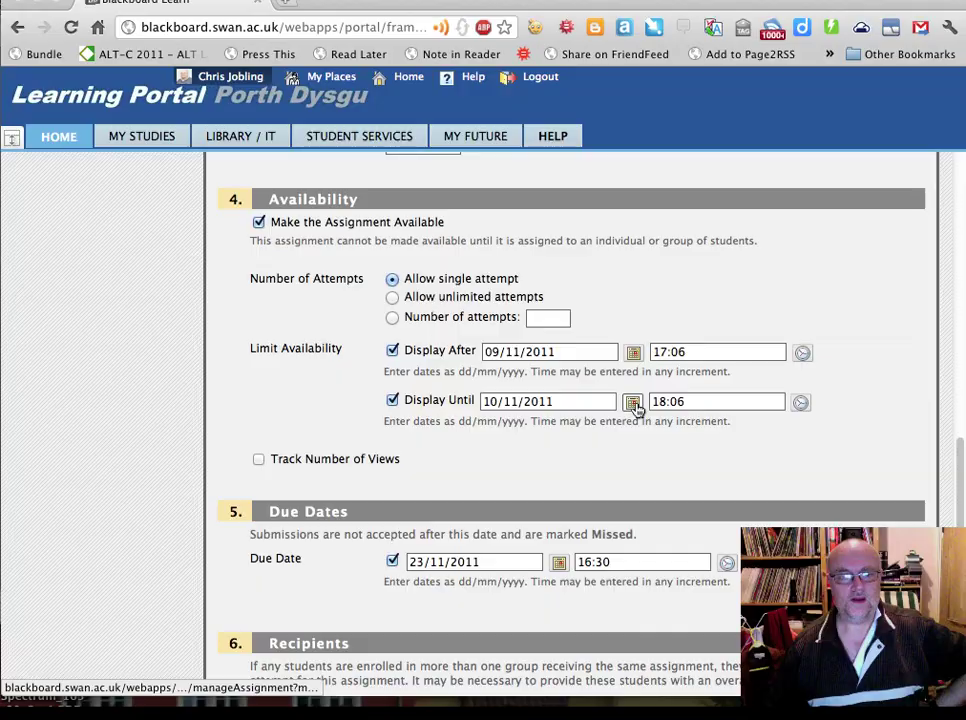
left_click(633, 403)
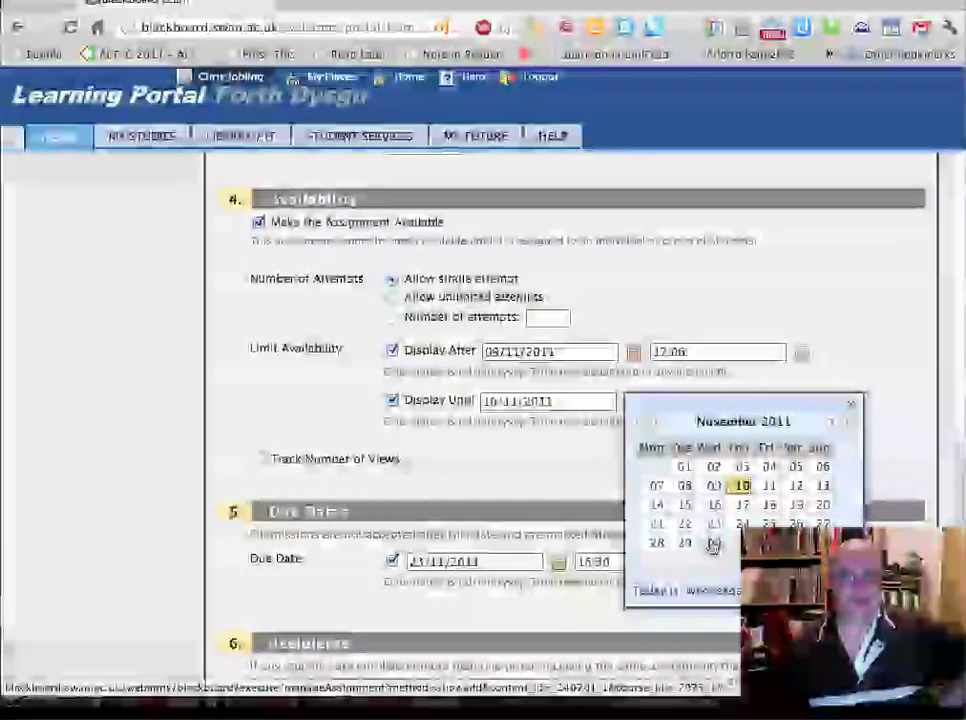
left_click(713, 544)
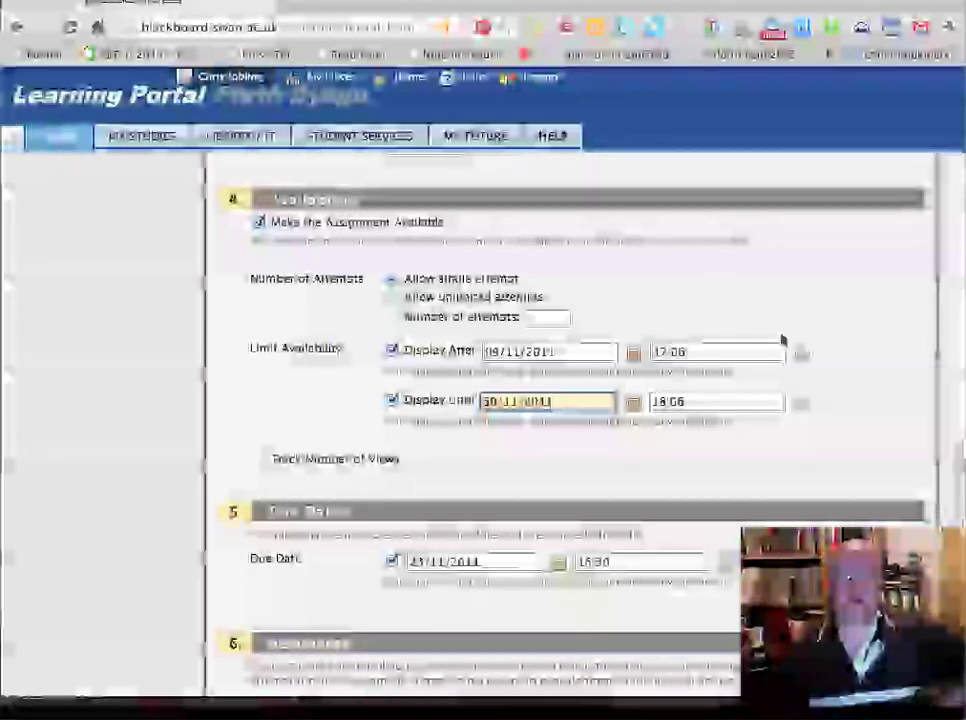
Review the availability, due date and recipient settings, and submit the assignment form
mouse_move(957, 507)
left_mouse_down()
mouse_move(960, 455)
mouse_move(962, 495)
left_mouse_up()
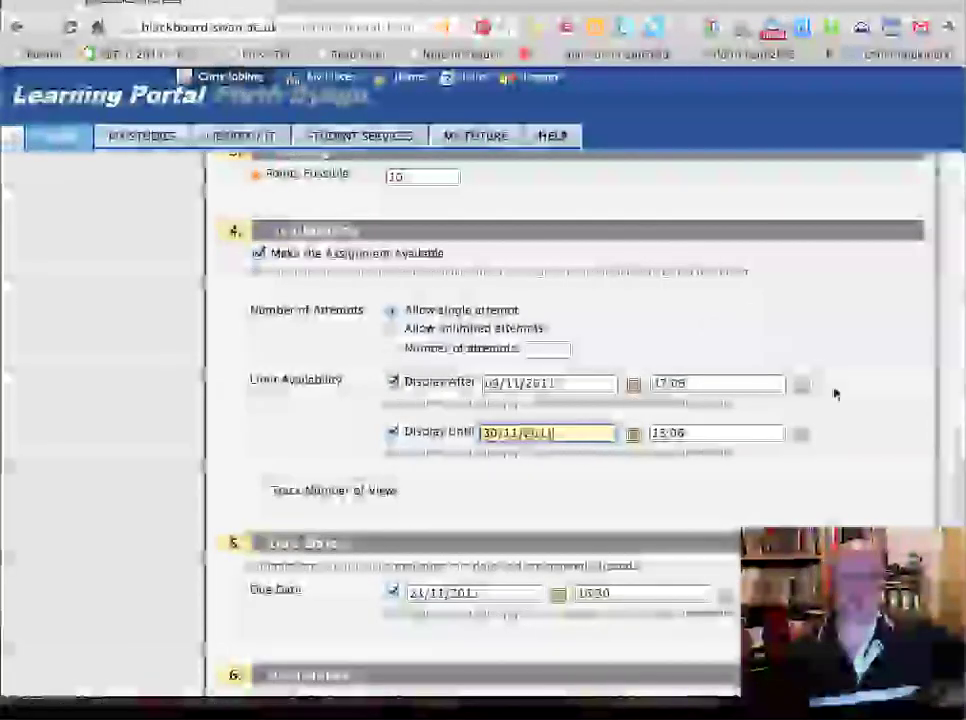
scroll(955, 441, "down", 1)
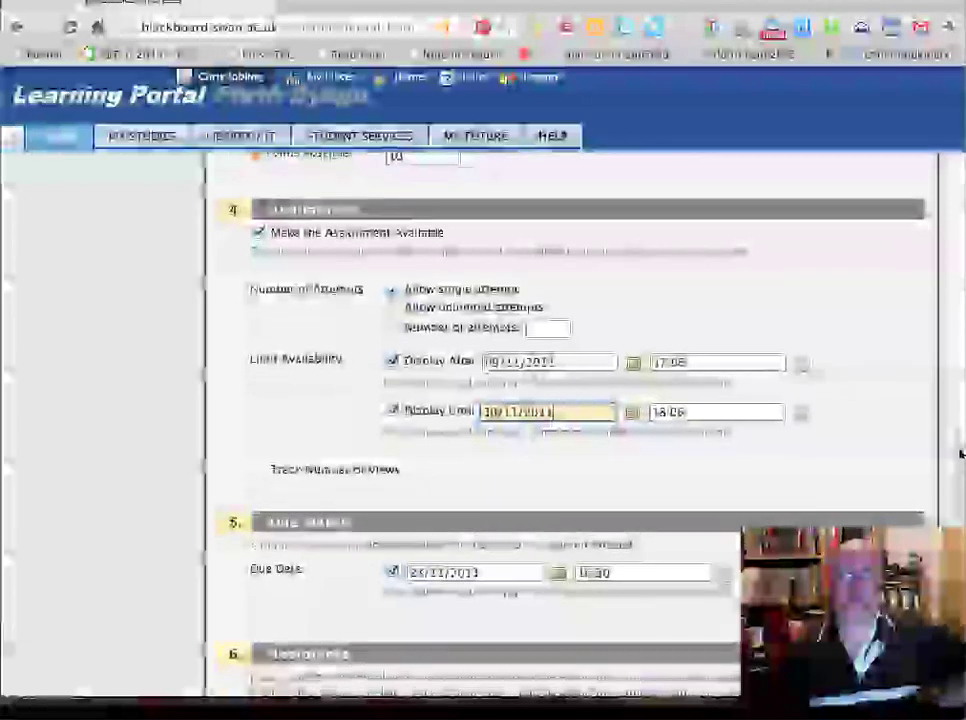
scroll(960, 453, "down", 3)
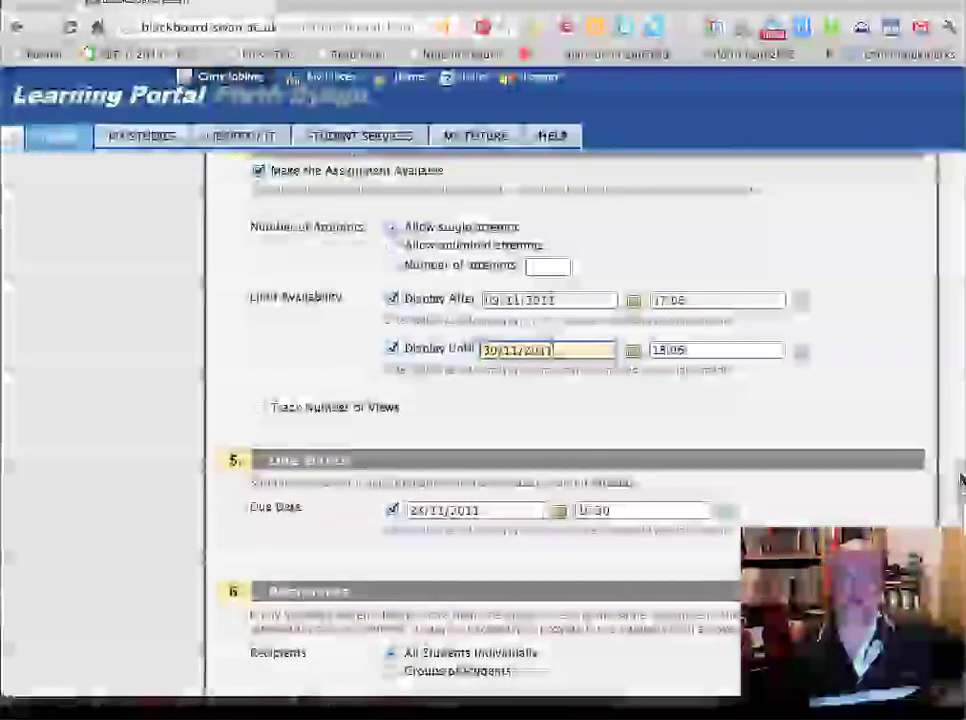
scroll(960, 480, "down", 3)
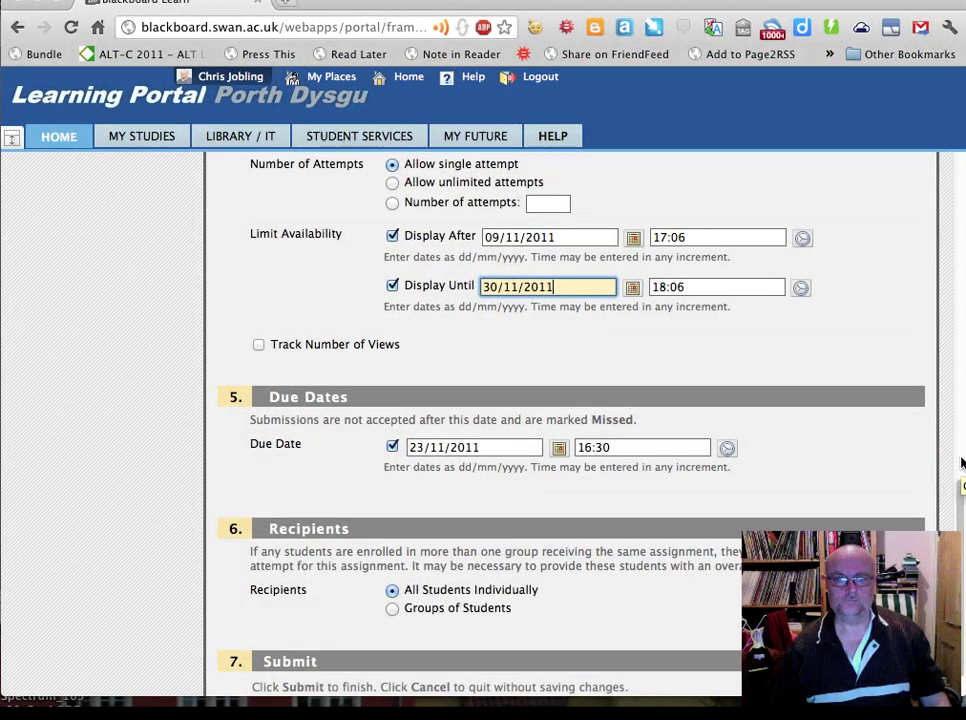
scroll(940, 455, "up", 5)
scroll(922, 445, "down", 1)
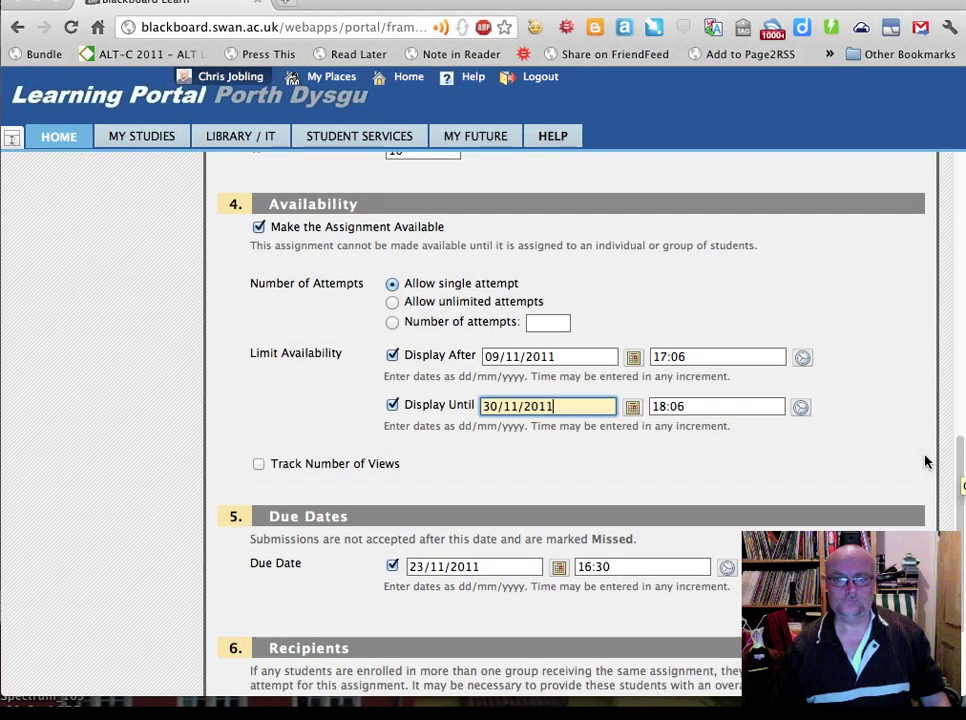
scroll(926, 462, "down", 1)
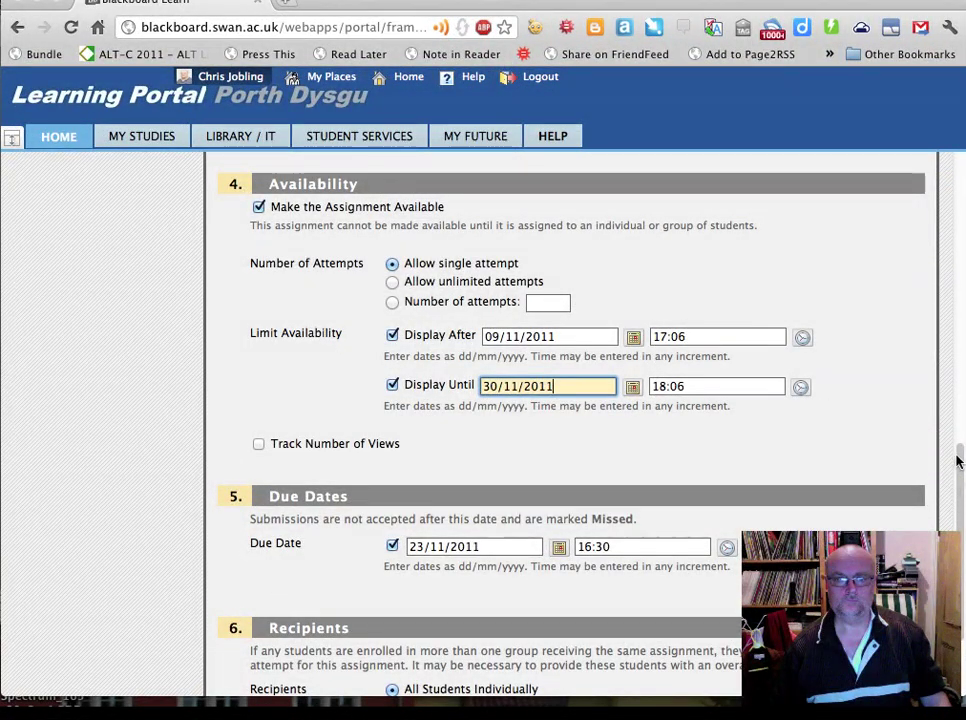
left_click_drag(958, 477, 958, 528)
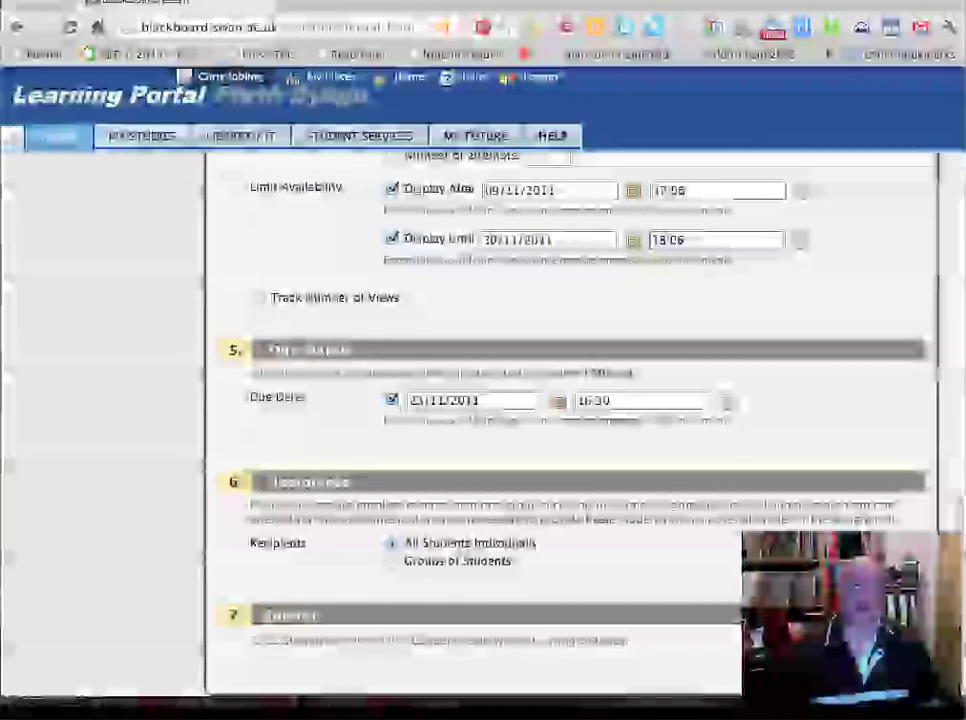
key("Return")
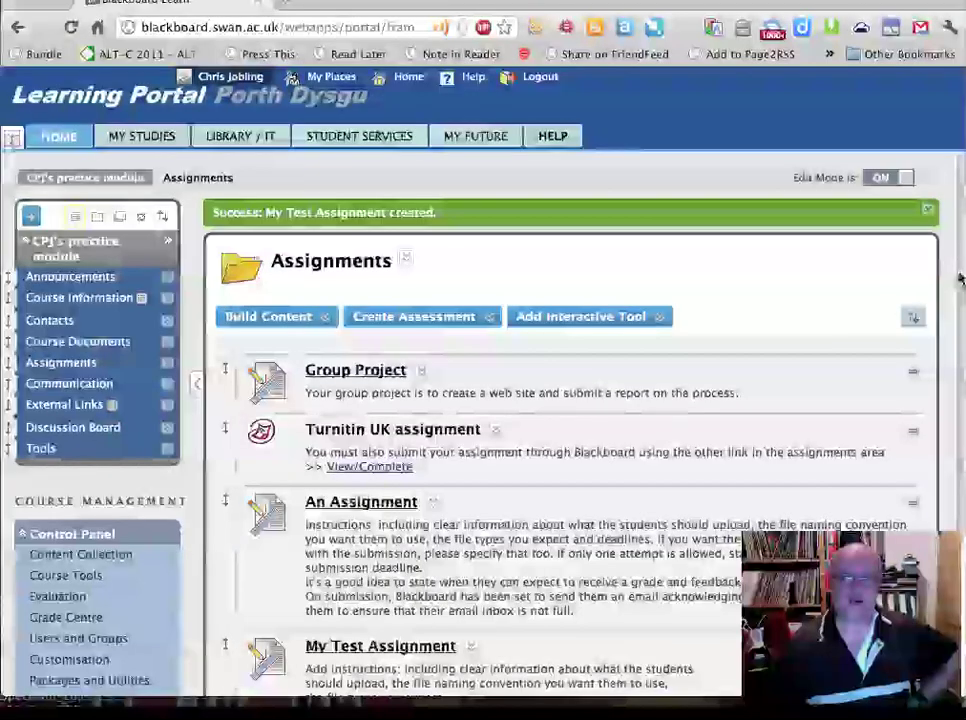
Open My Test Assignment from the Assignments list and examine its instructions, due date, points and submission area
left_click_drag(958, 280, 958, 433)
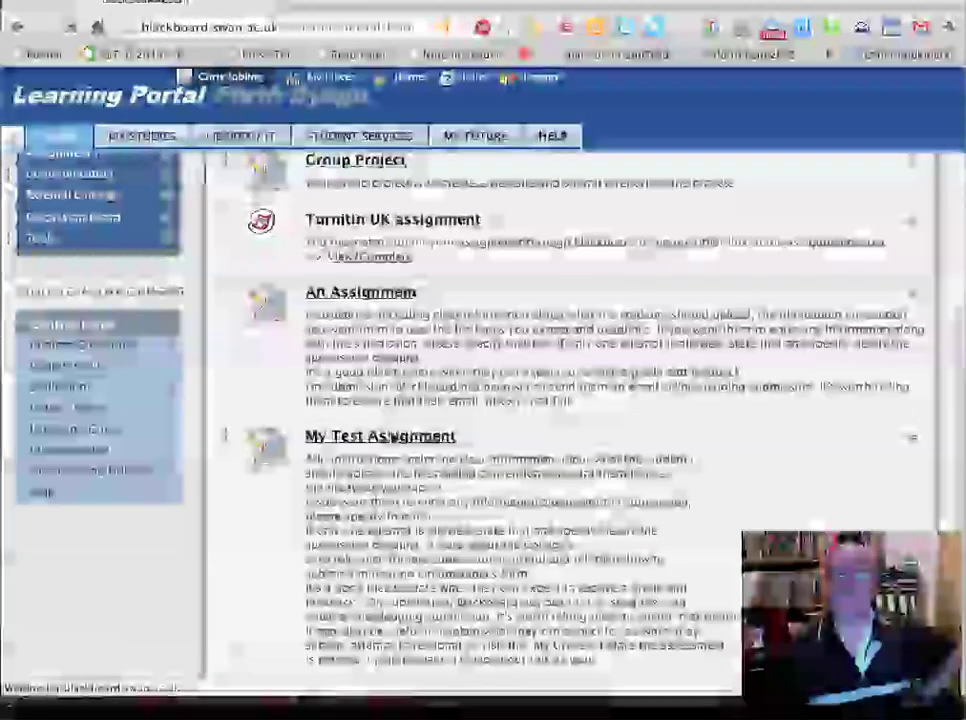
left_click(393, 438)
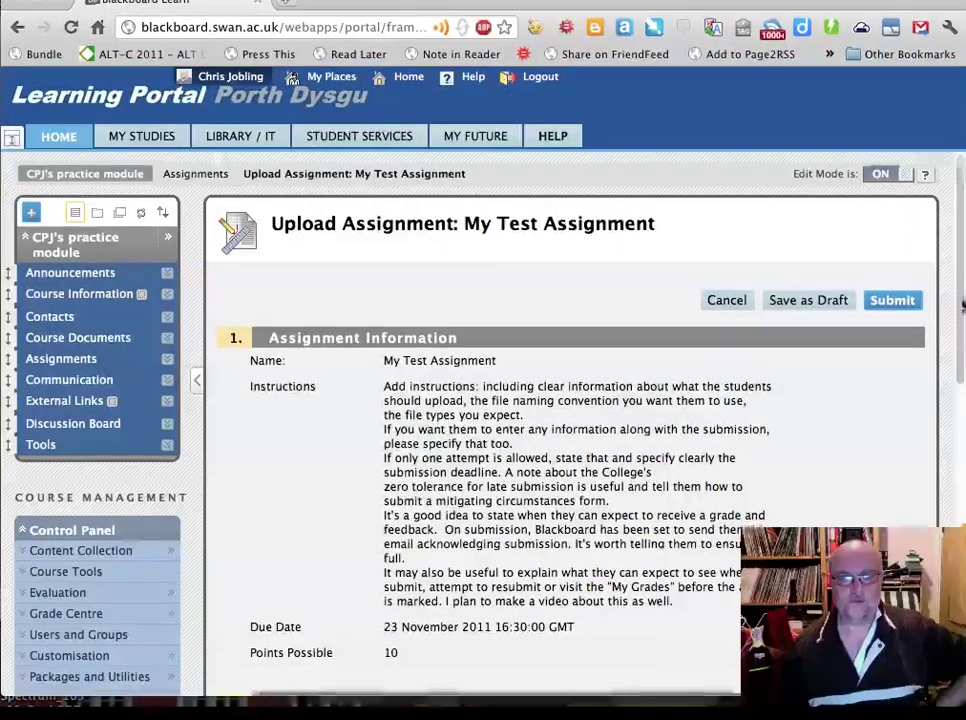
scroll(962, 302, "down", 2)
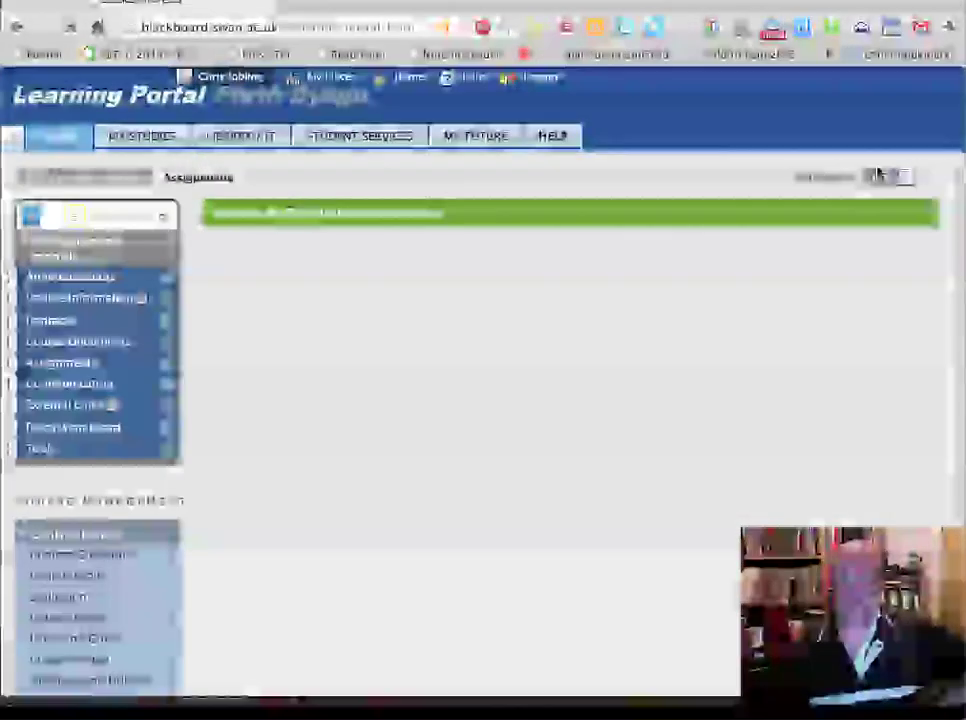
left_click_drag(958, 278, 956, 454)
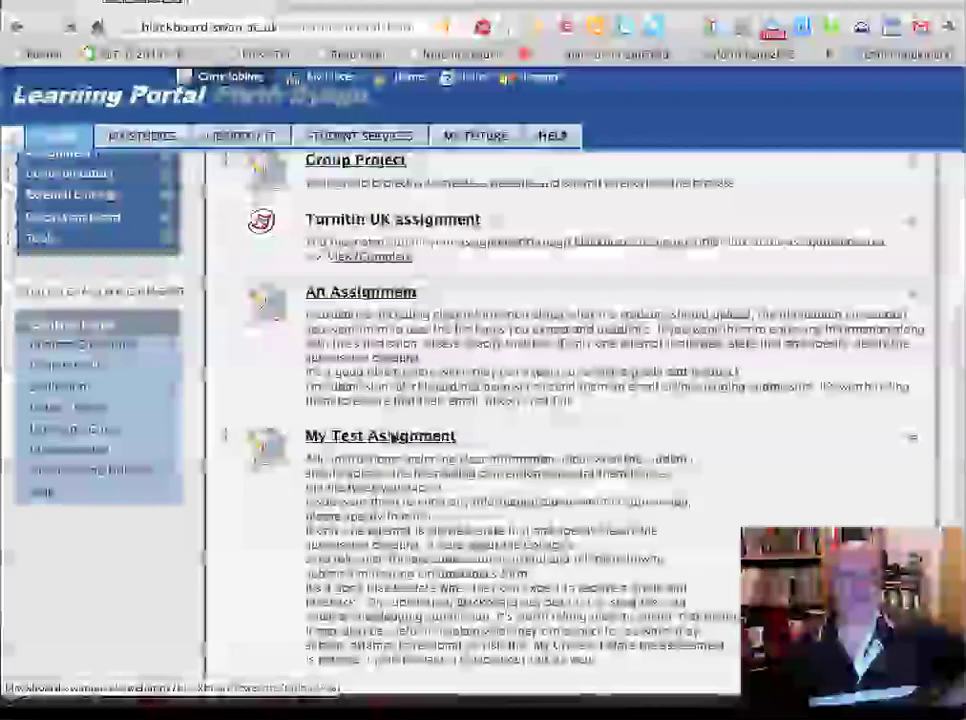
left_click(393, 437)
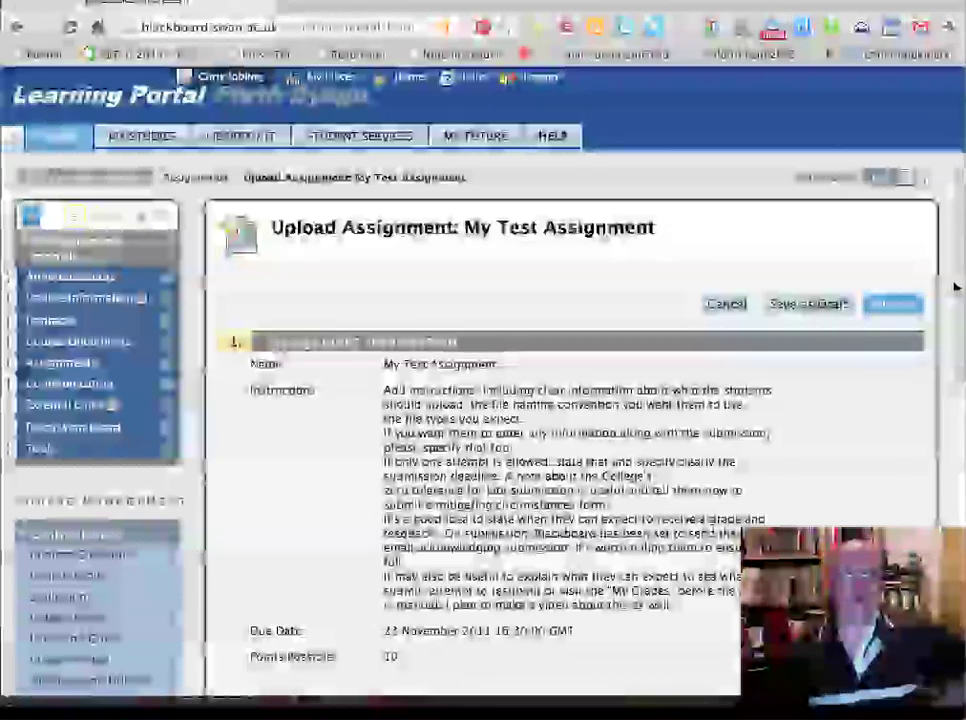
scroll(958, 340, "down", 3)
scroll(958, 352, "down", 7)
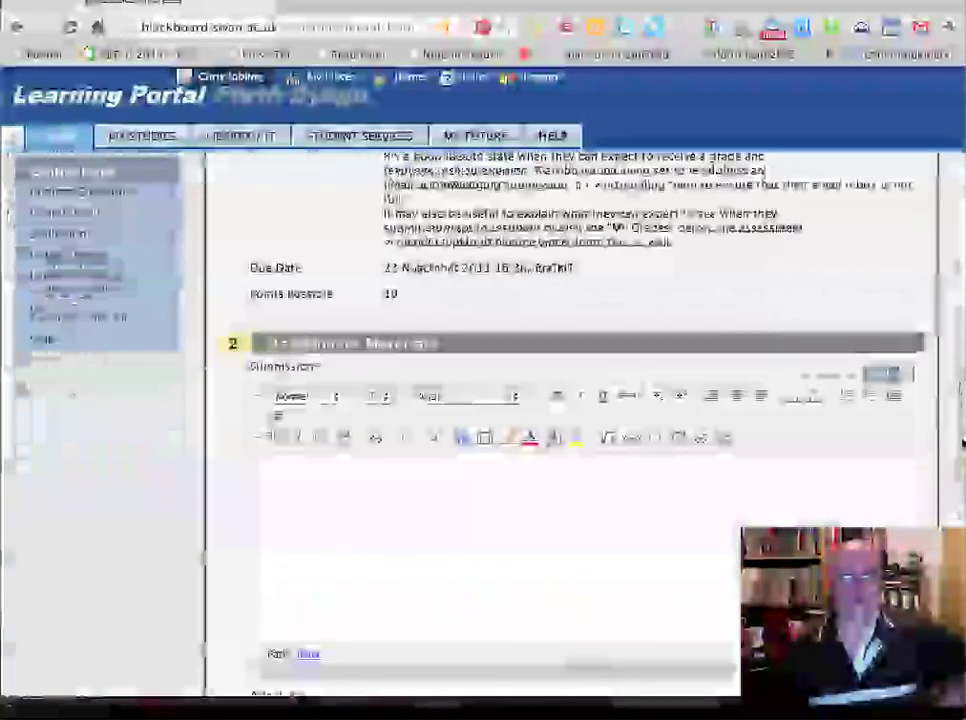
scroll(958, 352, "down", 2)
scroll(958, 352, "up", 10)
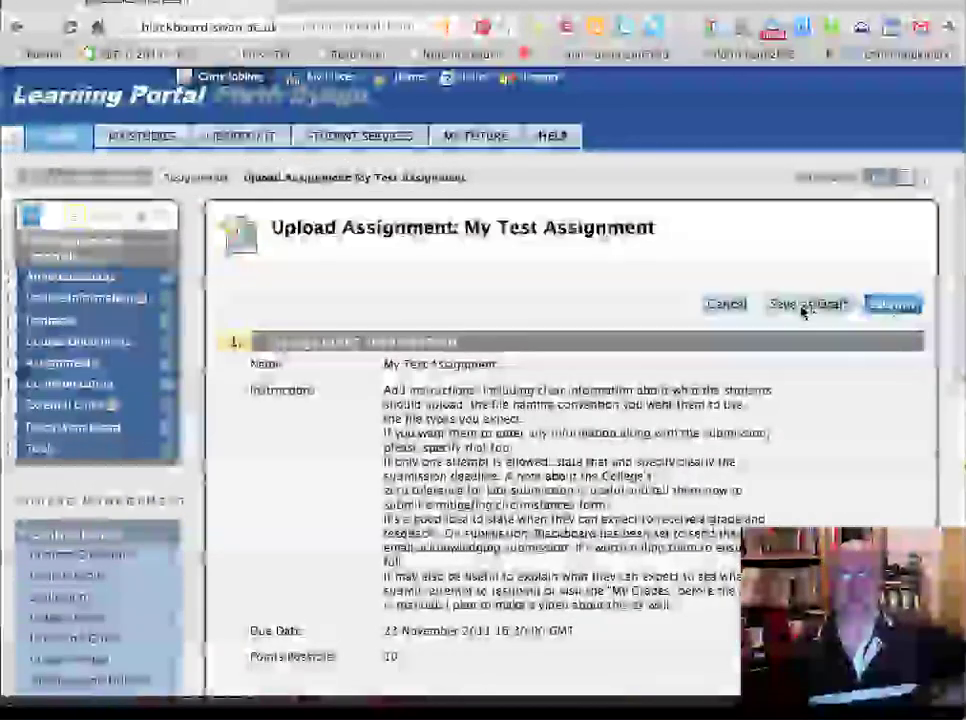
Cancel the upload form and look at the editing options for My Test Assignment without choosing one
left_click(727, 305)
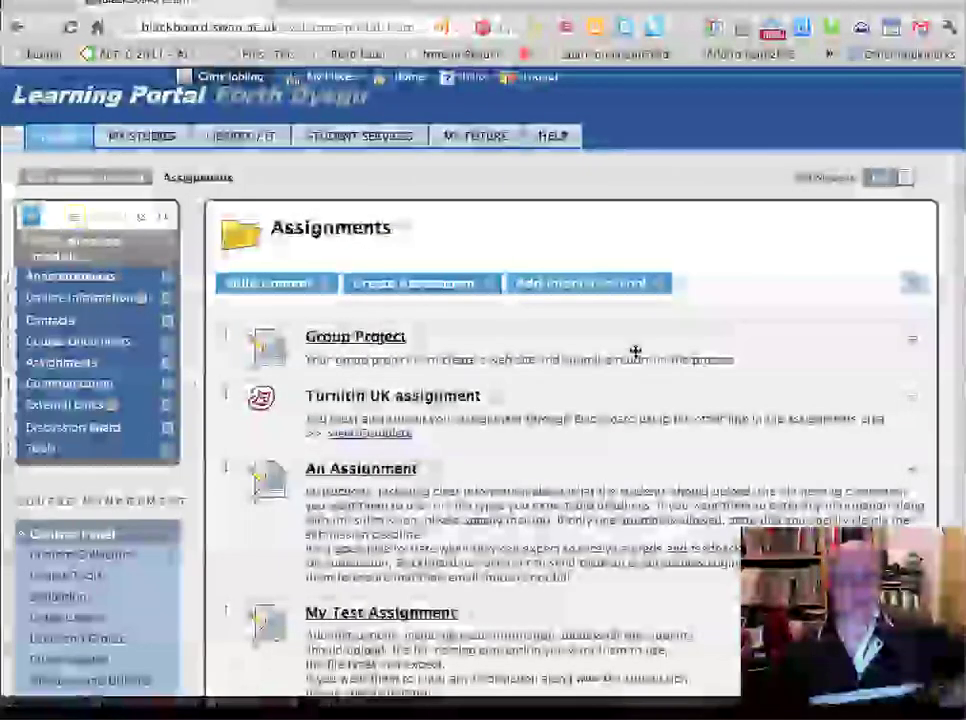
left_click(472, 616)
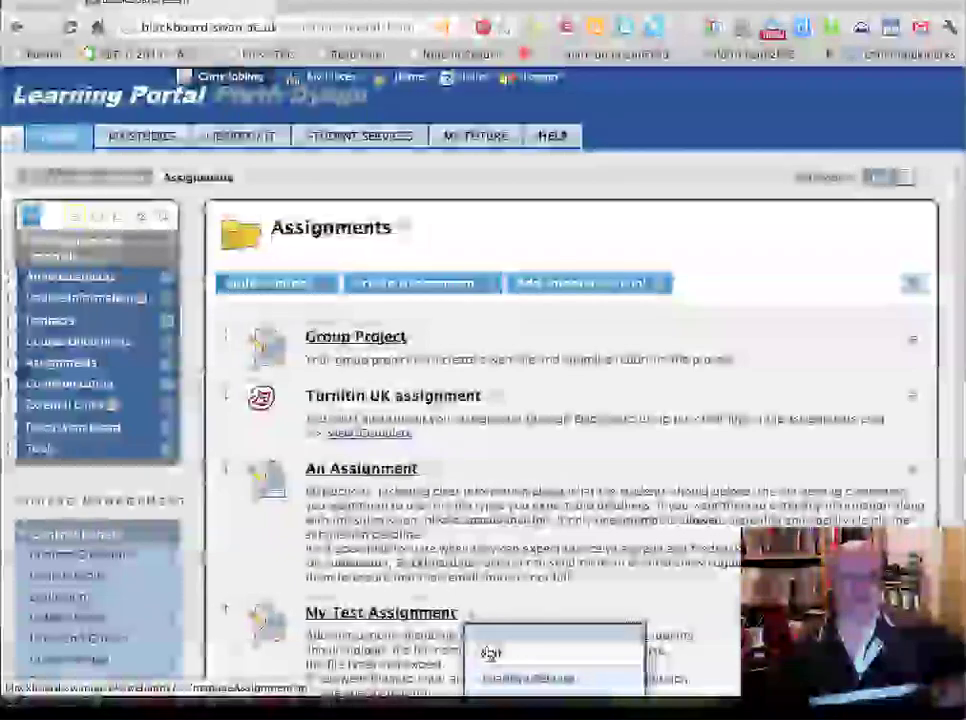
left_click(539, 608)
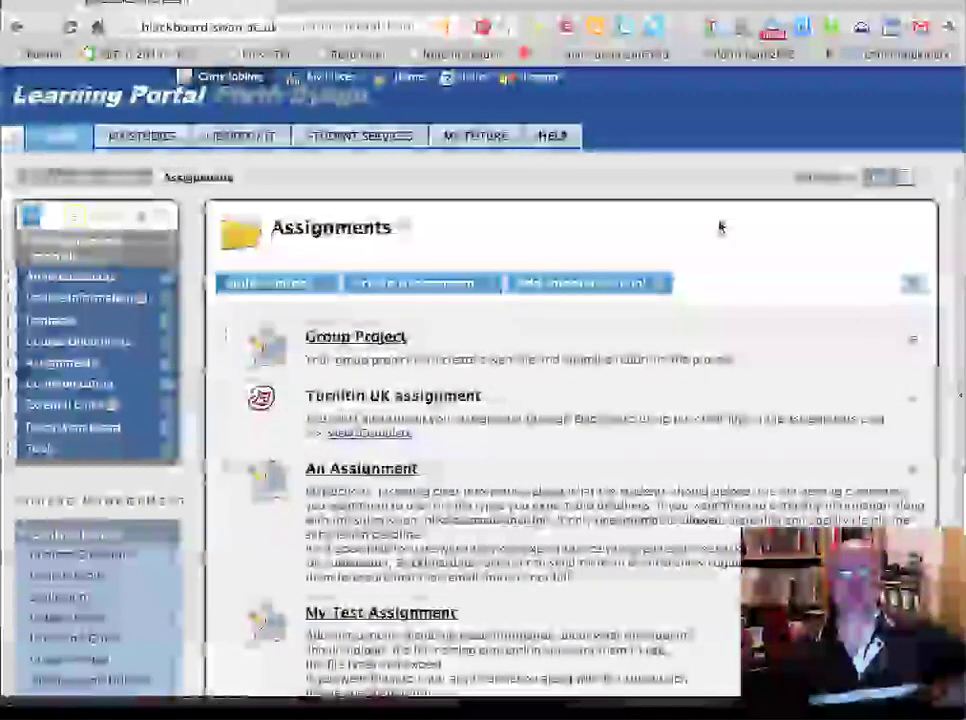
Log out of the staff account and log in as student1 with the account password
left_click(541, 78)
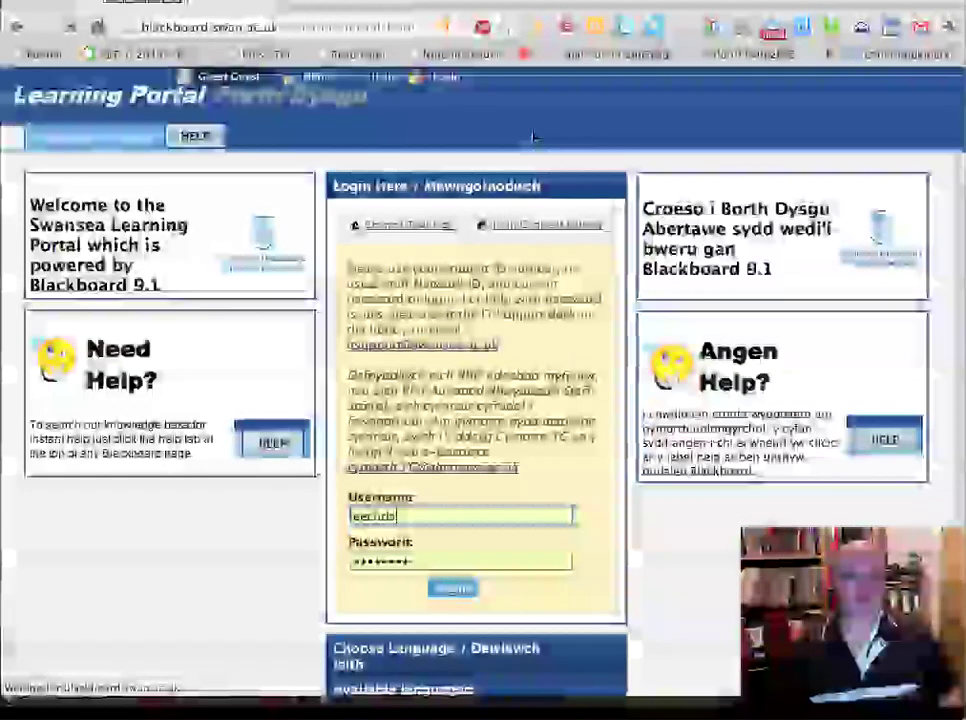
left_click(435, 515)
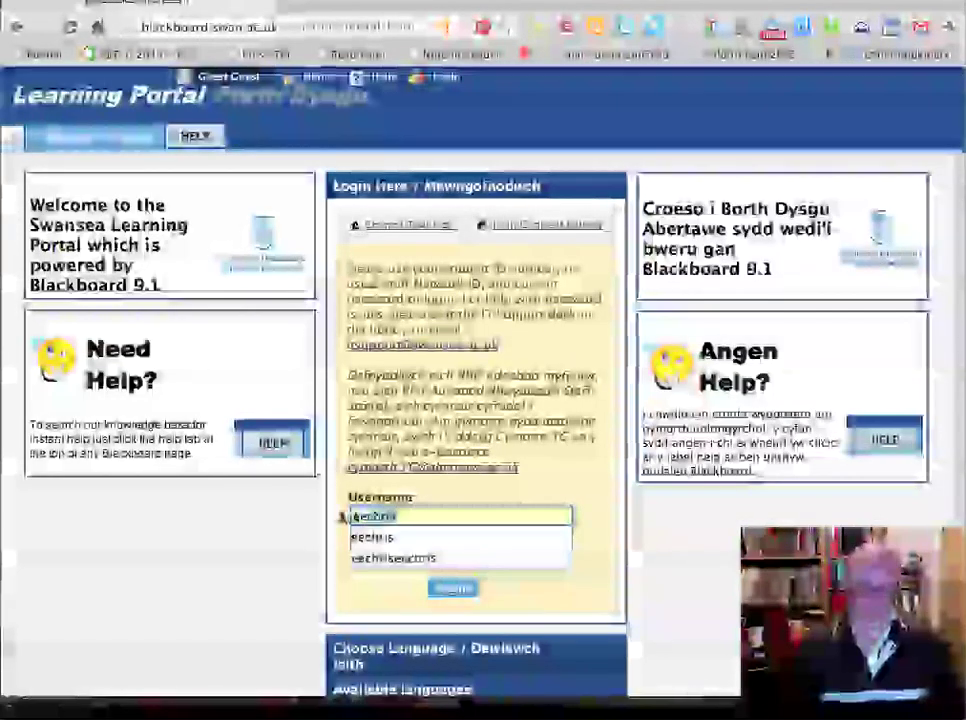
double_click(345, 517)
type("sjudent")
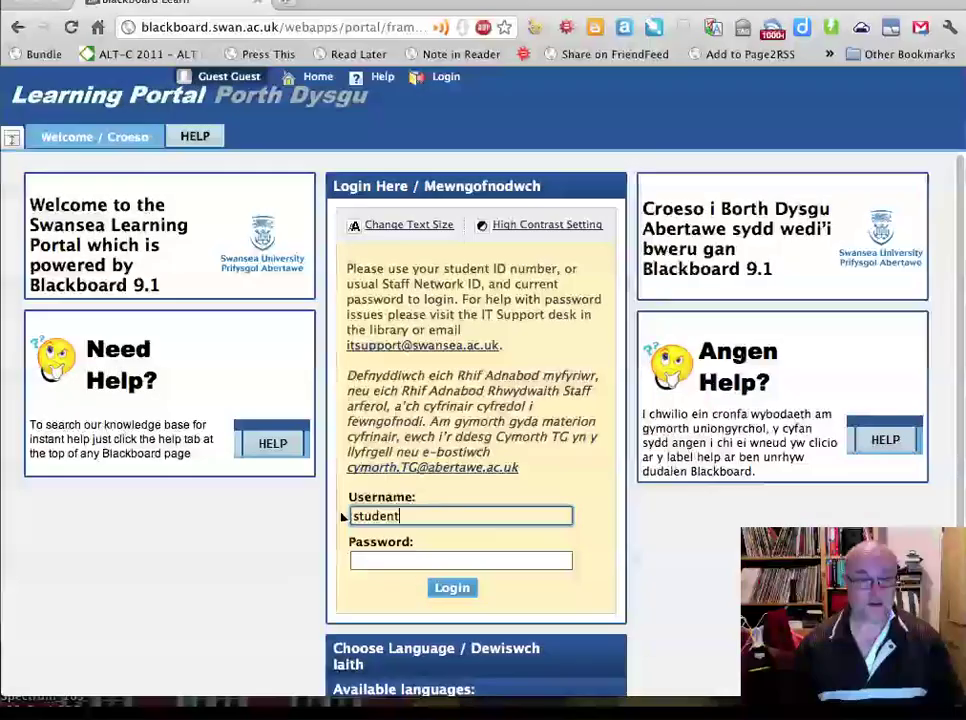
type("1")
key("Tab")
type("***")
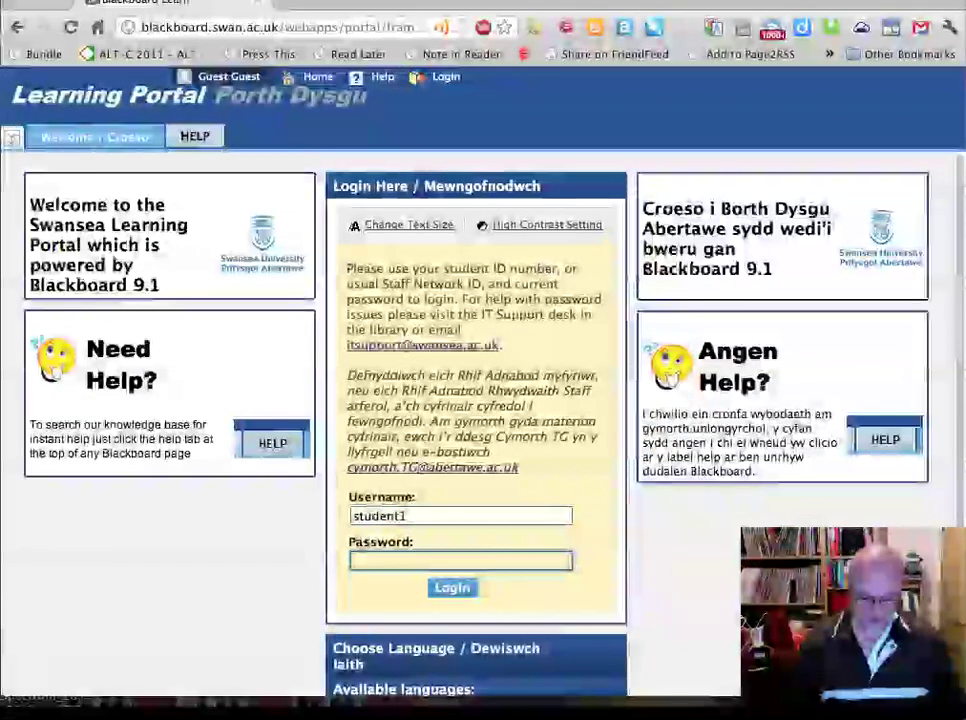
type("*****")
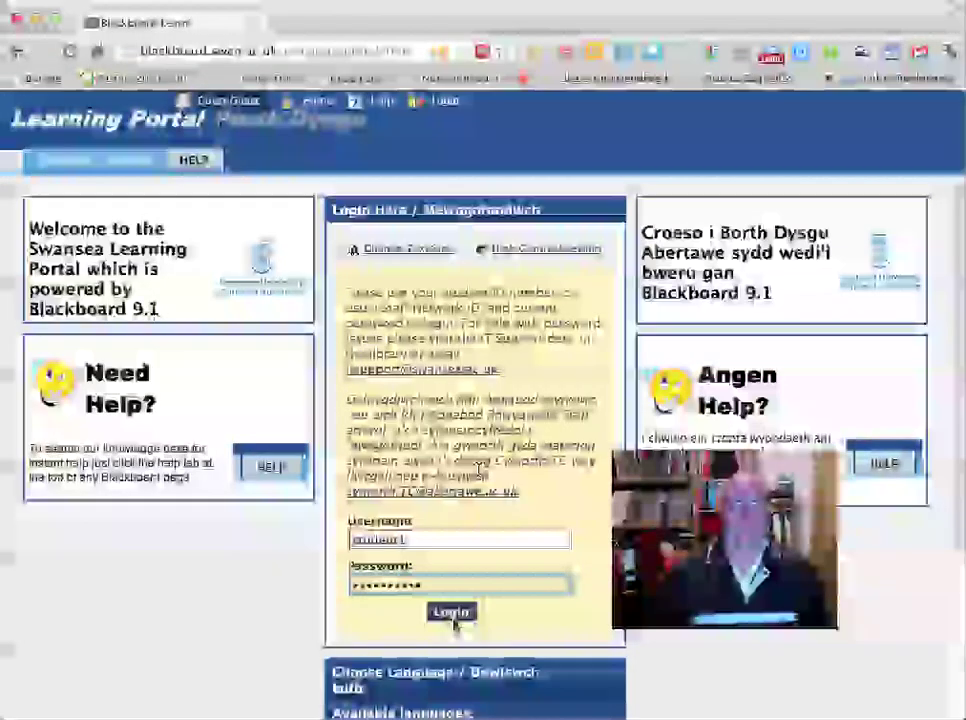
left_click(455, 590)
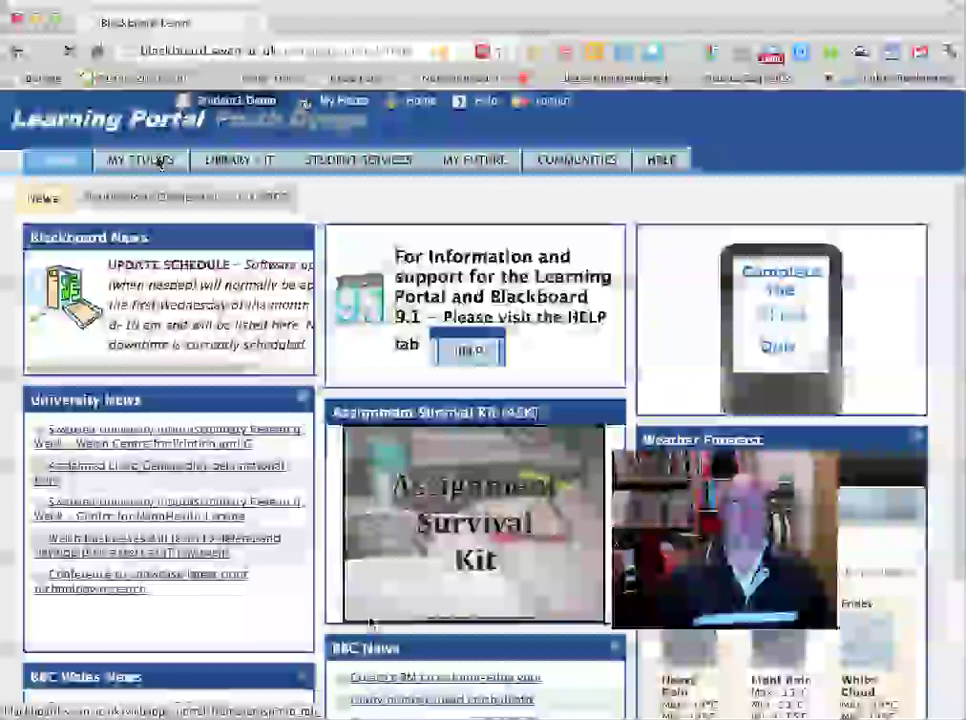
Find CPJ's practice module among the student's enrolled courses in My Studies and open it
left_click(157, 162)
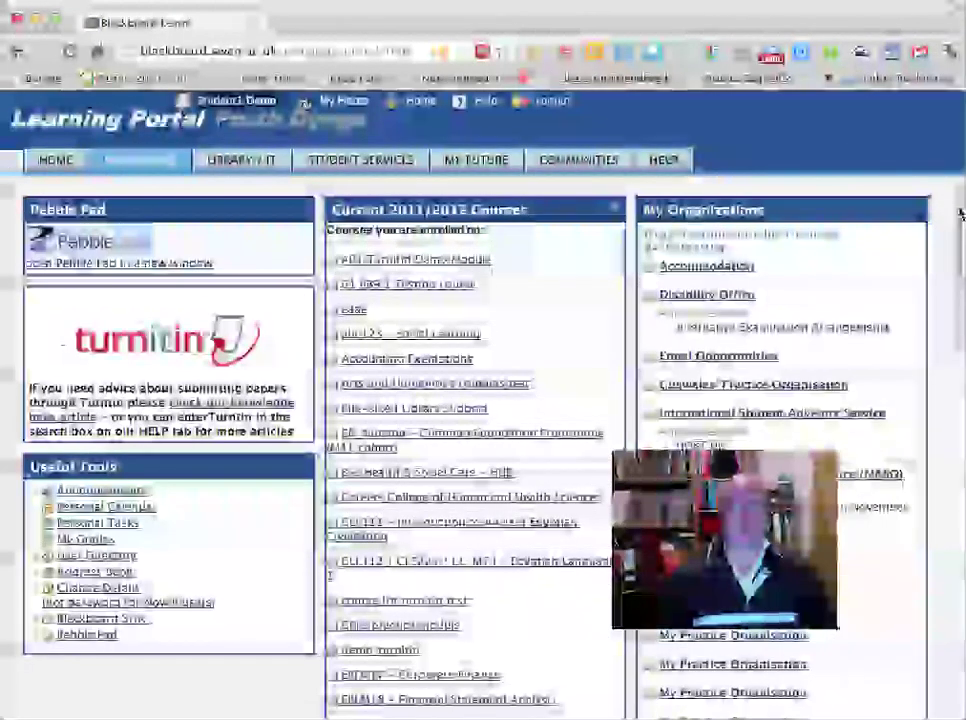
left_click_drag(958, 213, 955, 445)
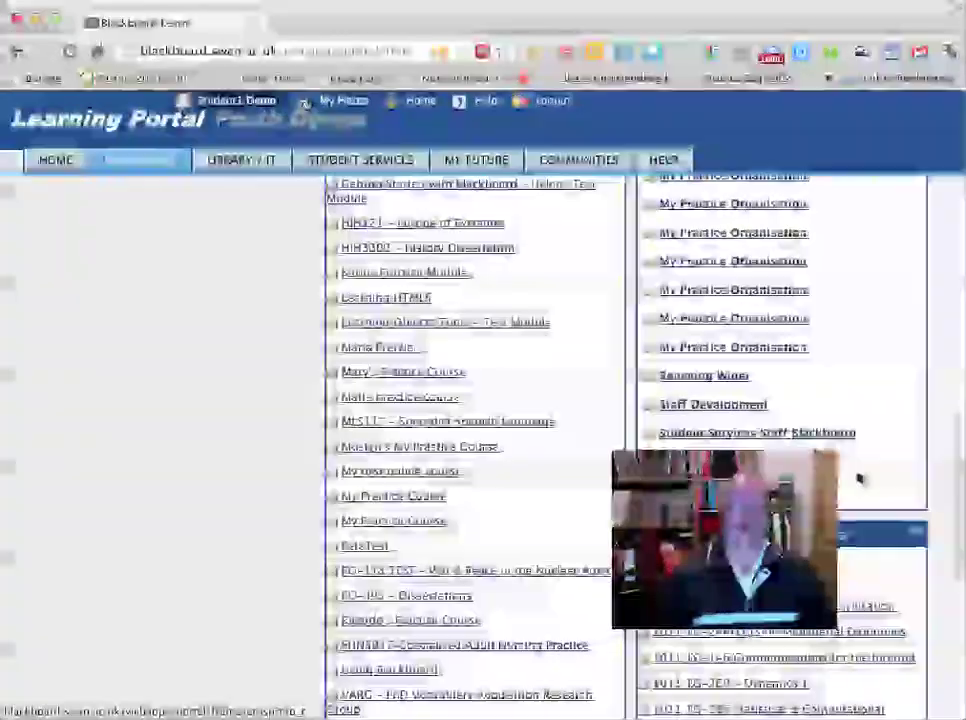
left_click_drag(959, 485, 952, 315)
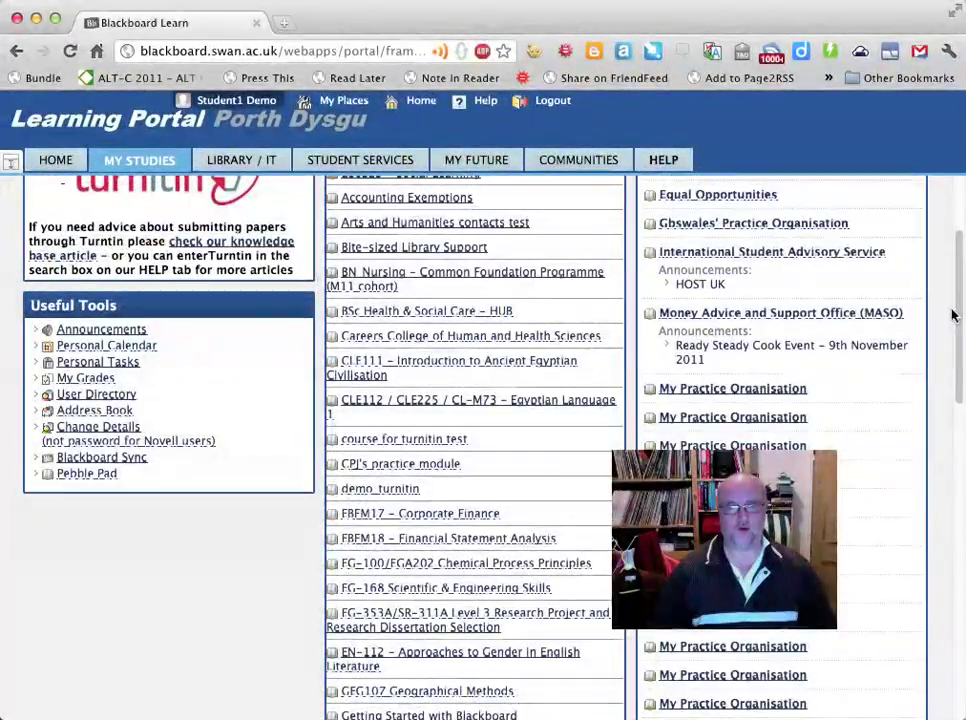
scroll(930, 316, "down", 2)
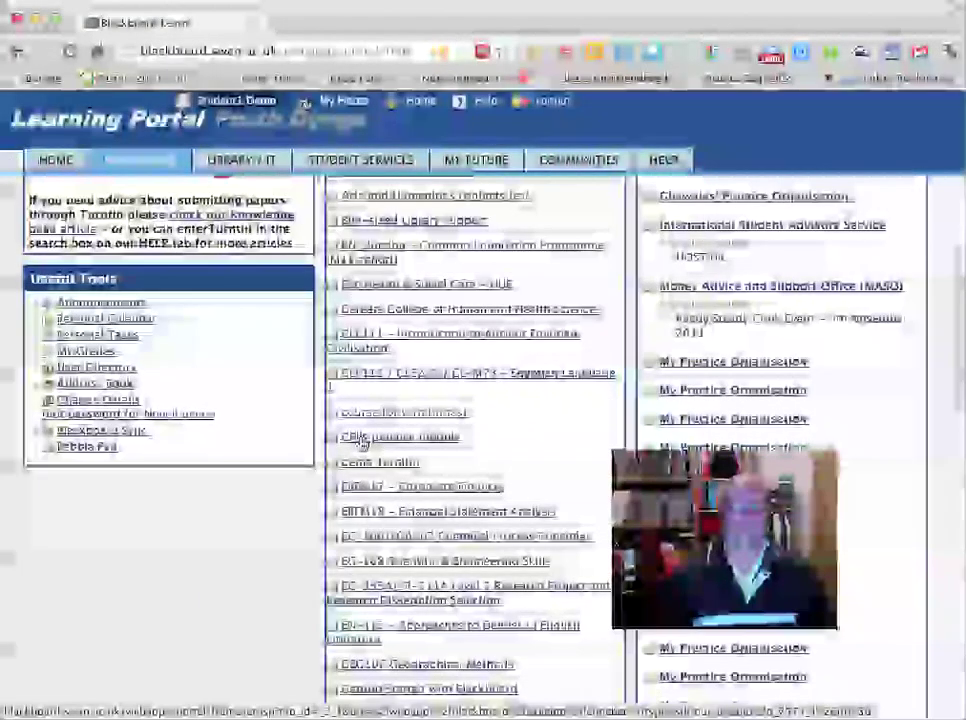
left_click(362, 441)
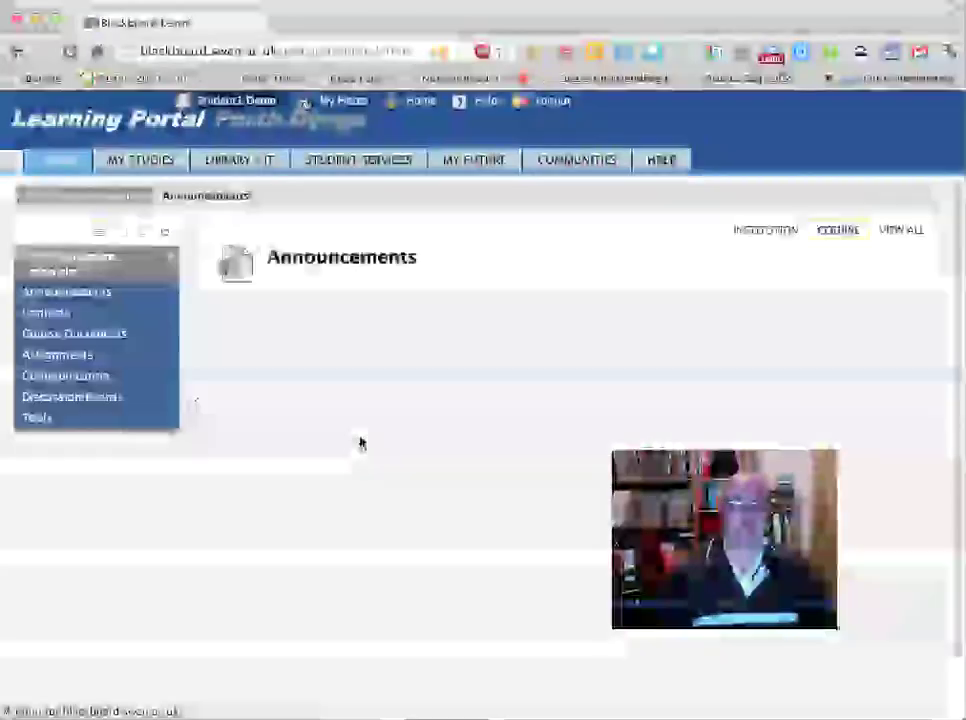
Go to the module's Assignments area and open My Test Assignment for submission
left_click(62, 362)
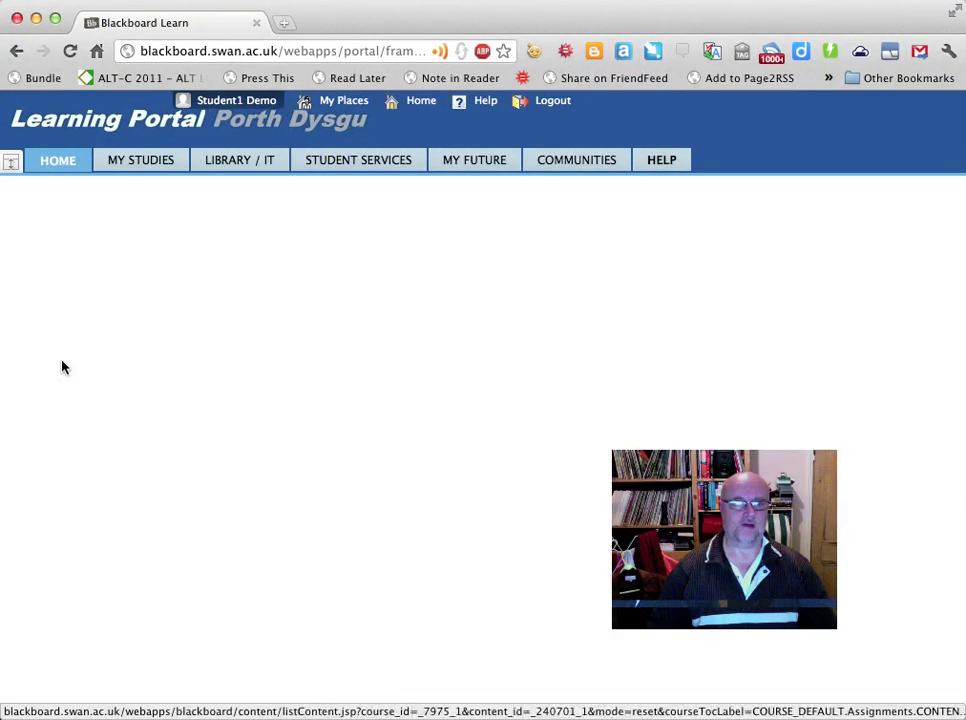
scroll(962, 312, "down", 1)
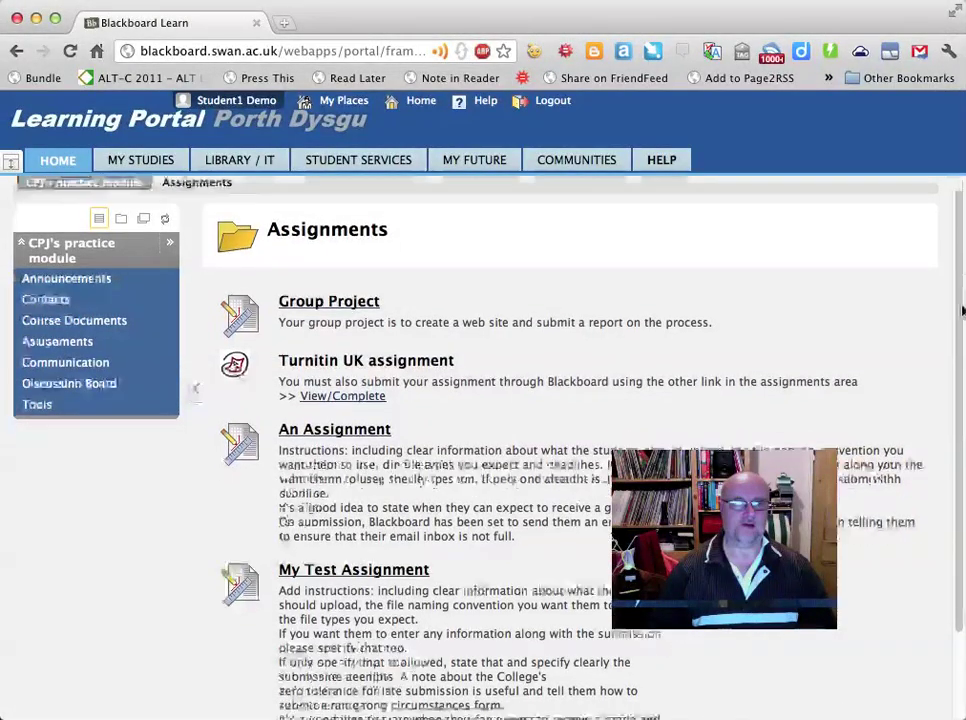
scroll(962, 312, "down", 2)
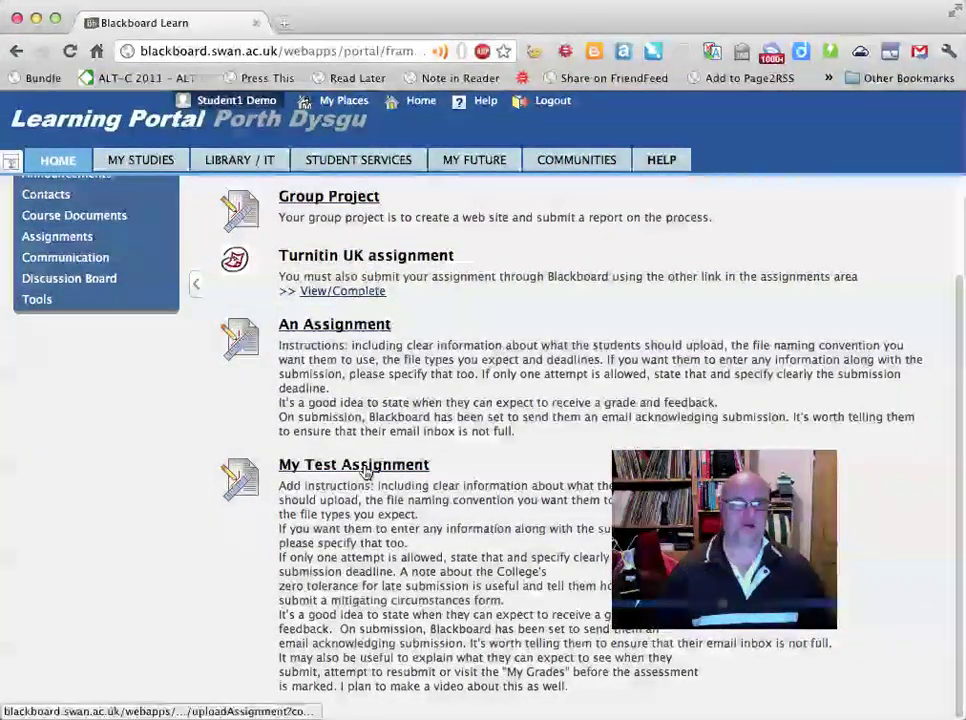
left_click(366, 470)
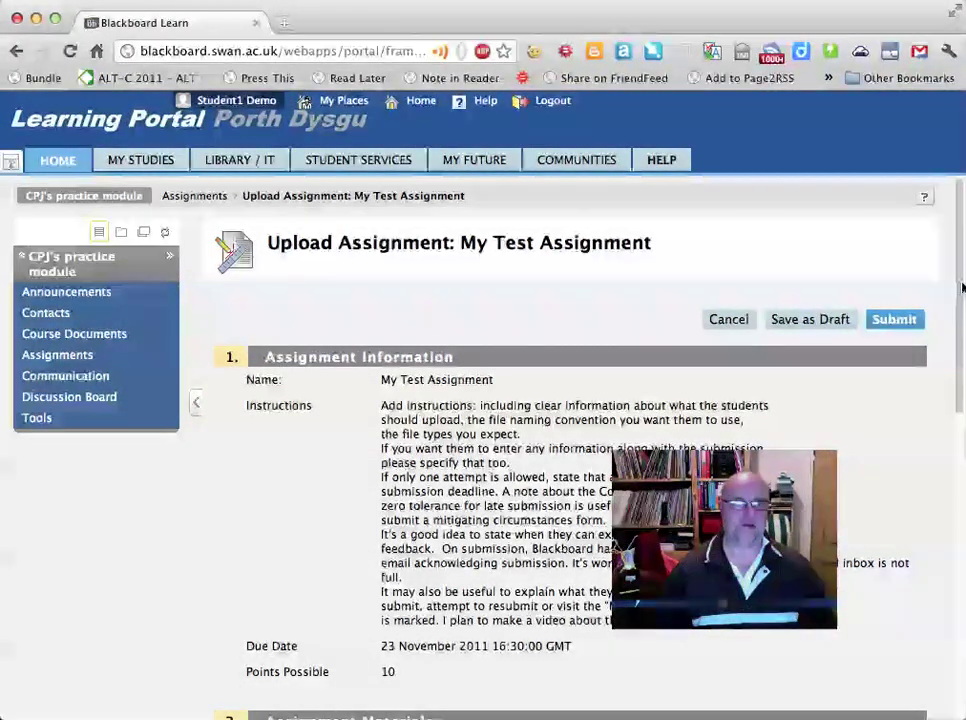
Enter the student's initials, student number and ICCT as submission text, and add the comment "This is my coursework. Hope I get a good mark!"
left_click_drag(962, 288, 930, 452)
left_click(535, 539)
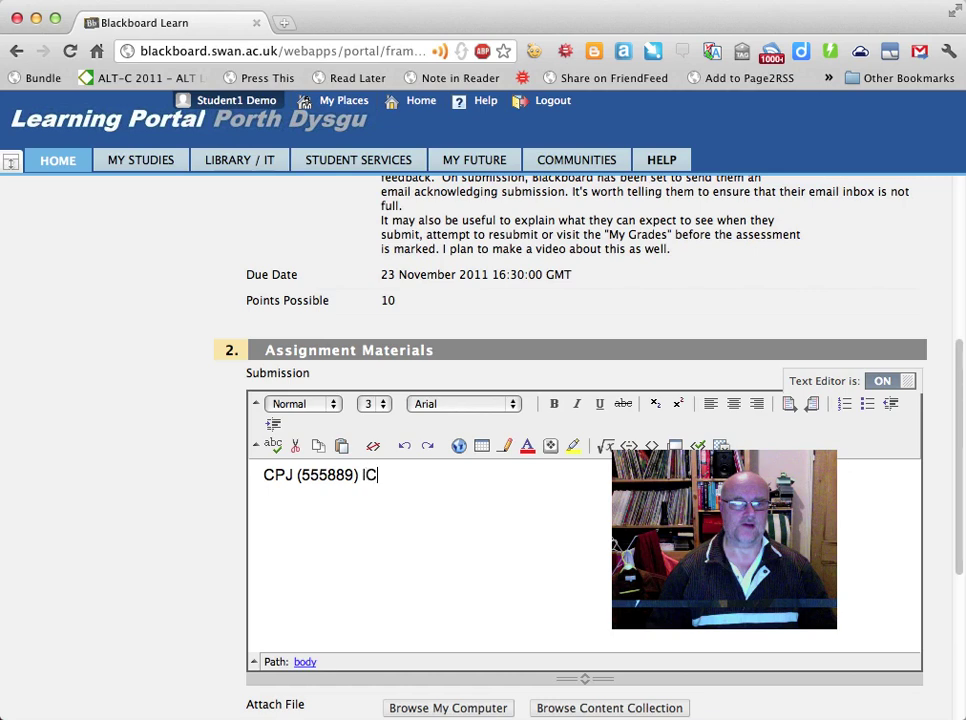
scroll(937, 429, "down", 4)
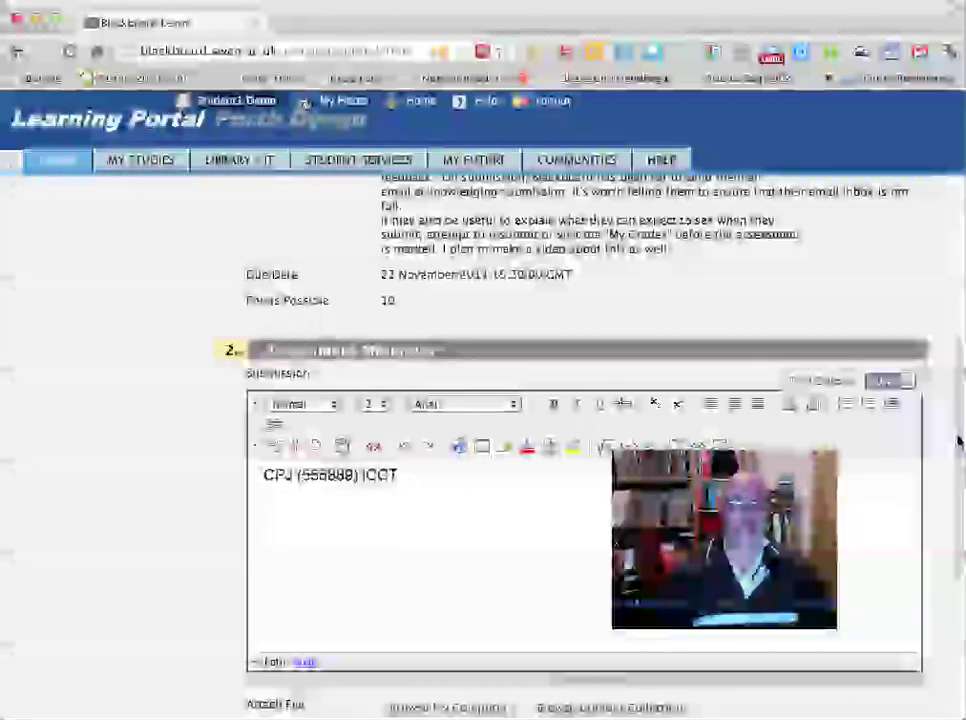
left_click(531, 581)
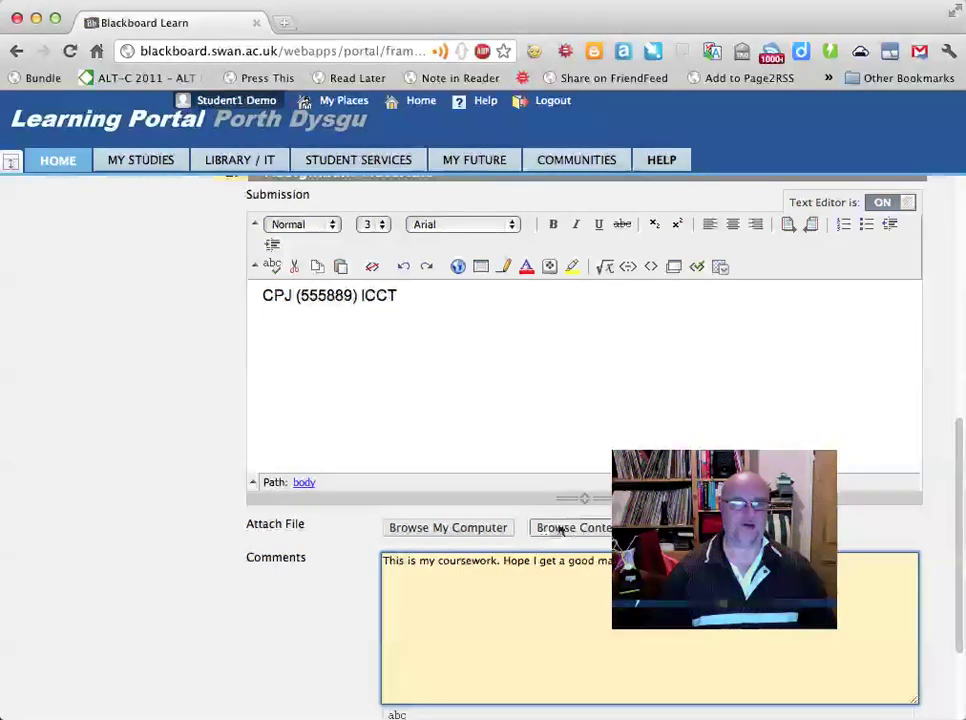
Attach the eg-253-cw1 Word document from the computer's BlackboardTips folder to the submission
left_click_drag(958, 545, 960, 586)
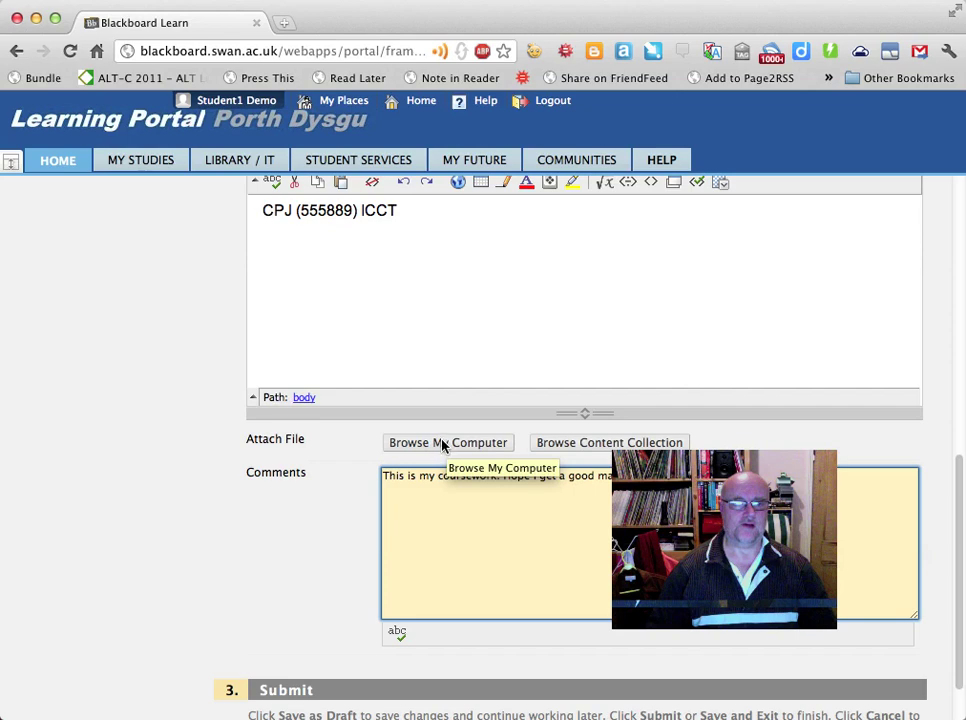
left_click(443, 446)
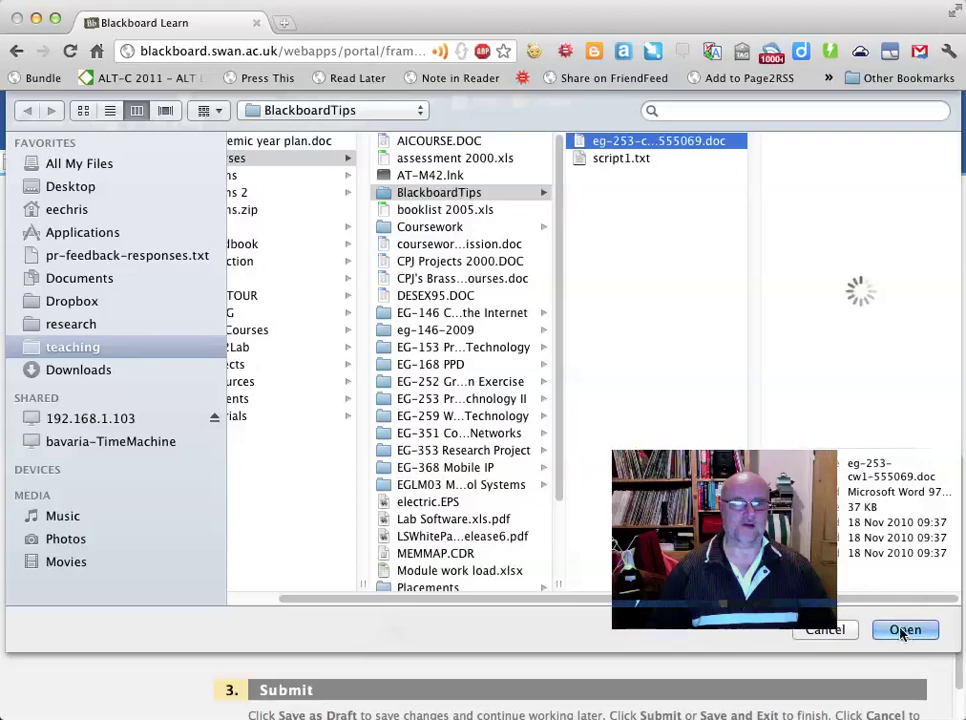
left_click(903, 631)
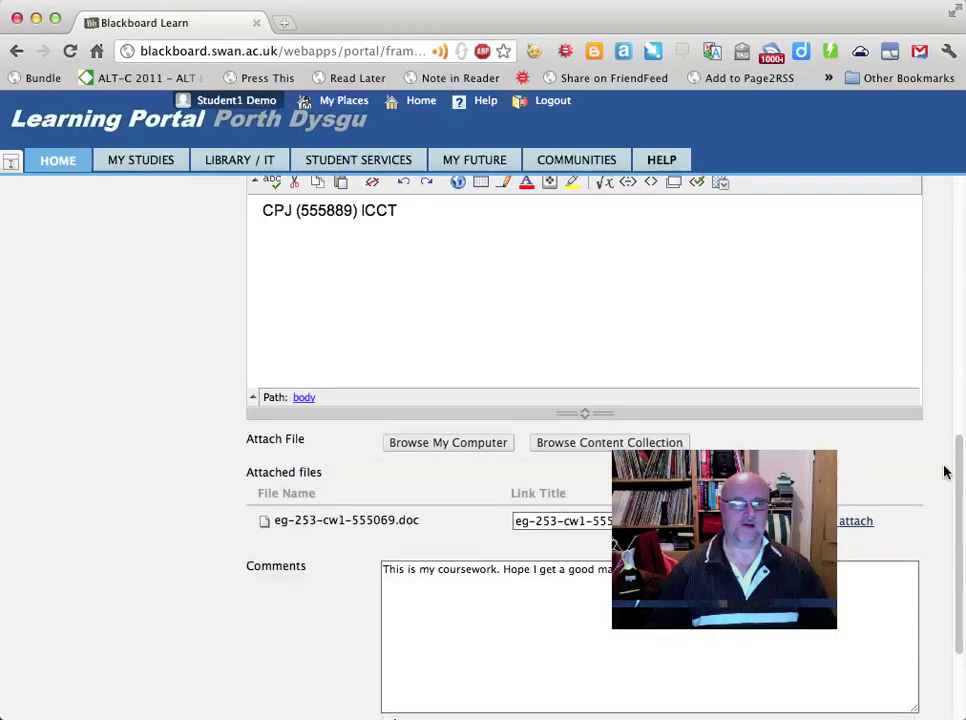
Review the submission text, attached file, comment and the draft and submit options on the upload form
left_click_drag(959, 485, 957, 545)
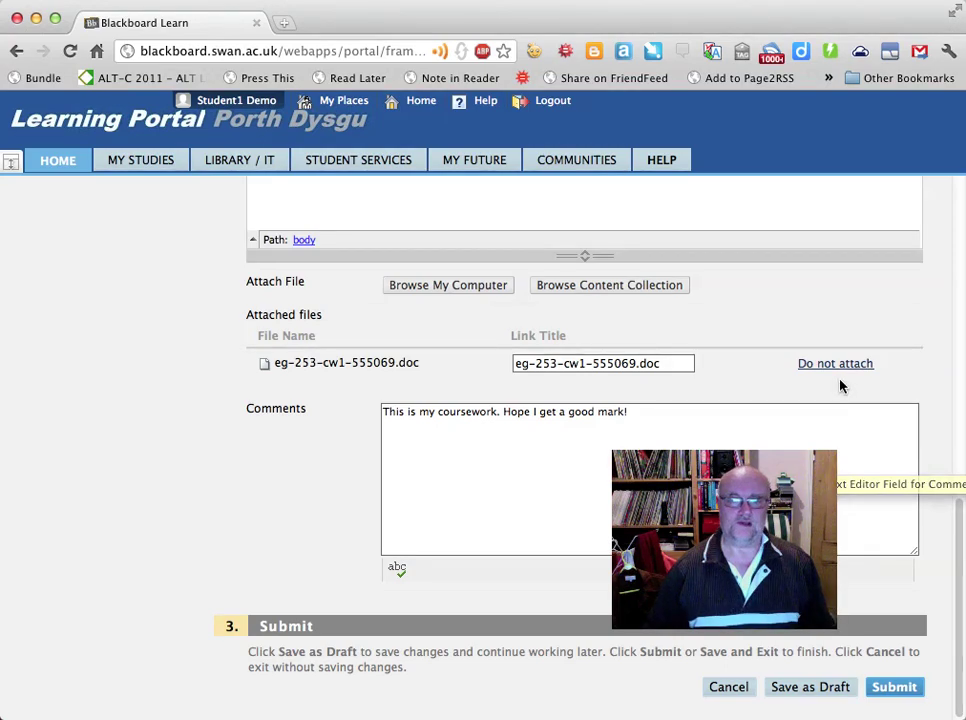
left_click(895, 688)
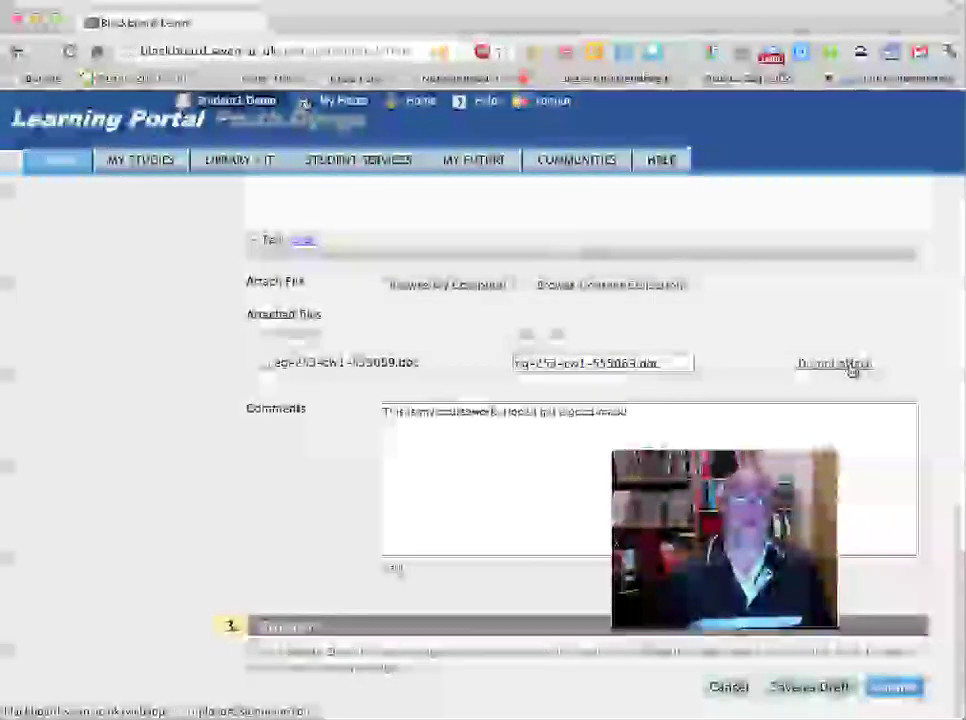
scroll(959, 524, "up", 5)
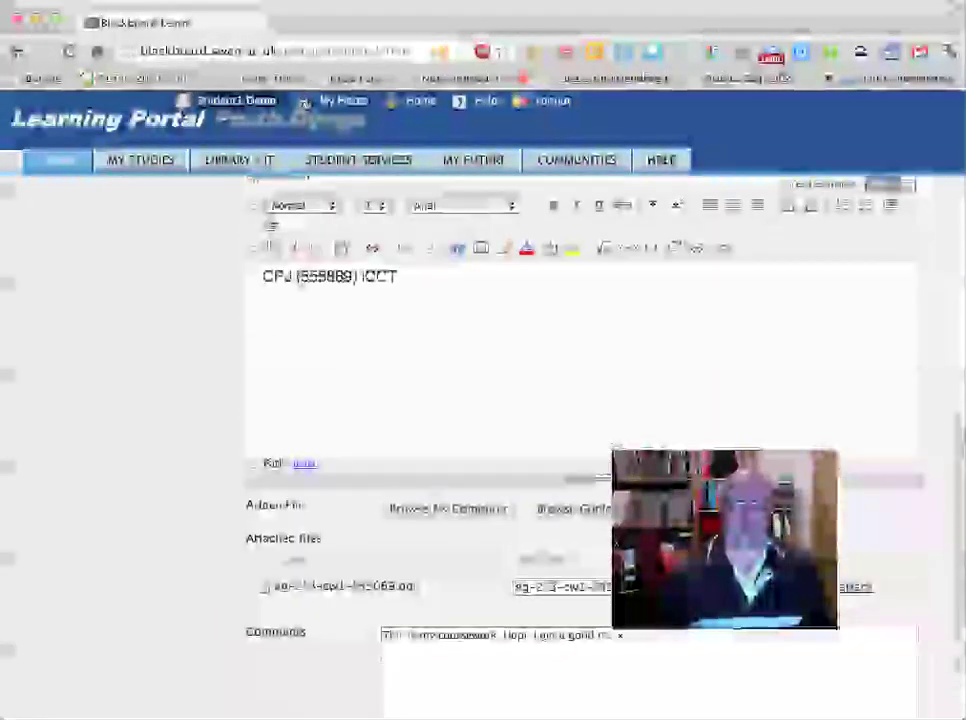
scroll(959, 524, "up", 2)
scroll(959, 524, "down", 5)
scroll(959, 524, "up", 4)
scroll(959, 524, "down", 5)
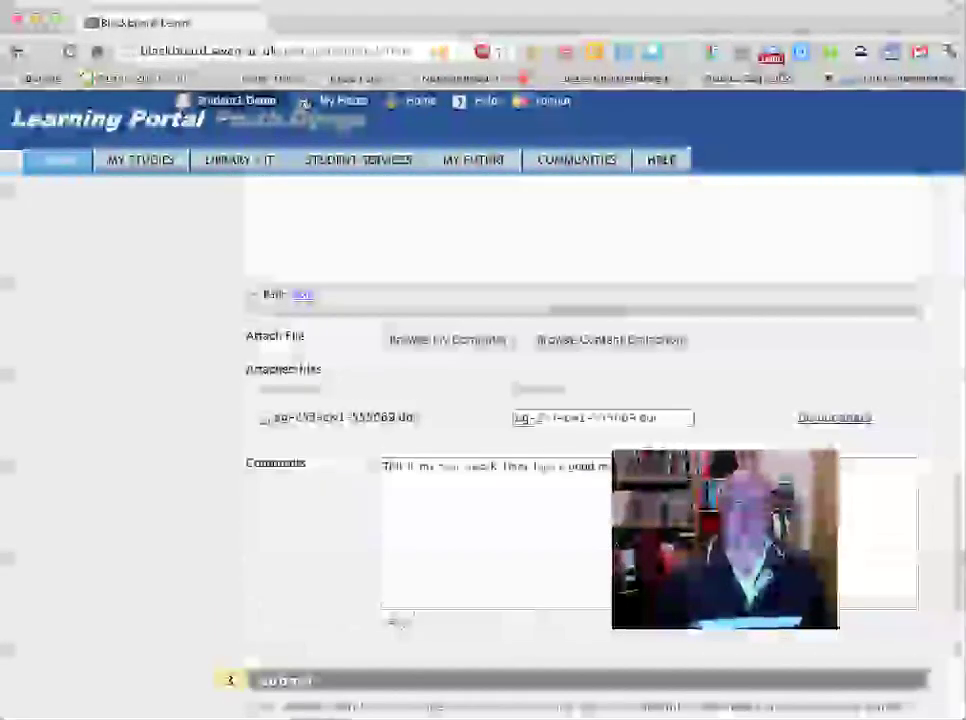
scroll(959, 524, "down", 1)
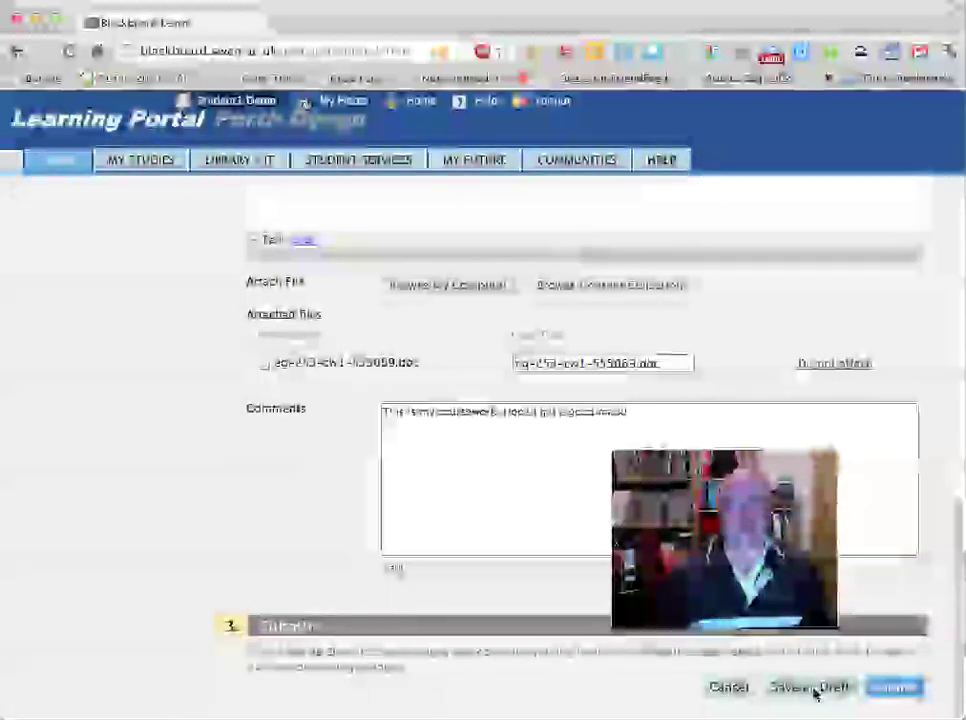
scroll(933, 620, "up", 5)
scroll(933, 620, "down", 4)
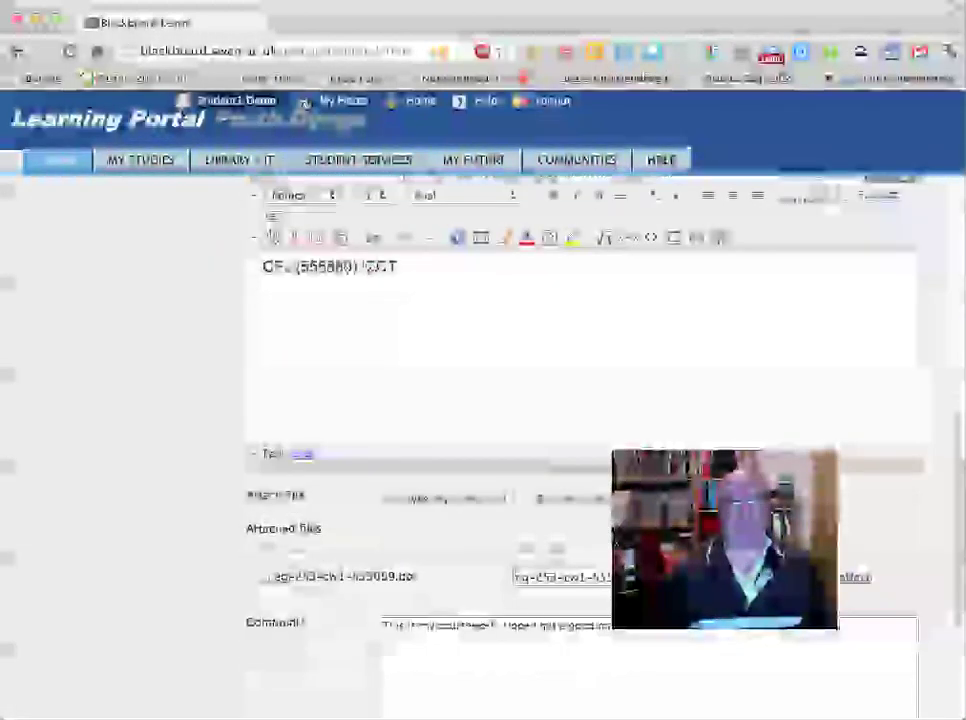
scroll(962, 600, "down", 1)
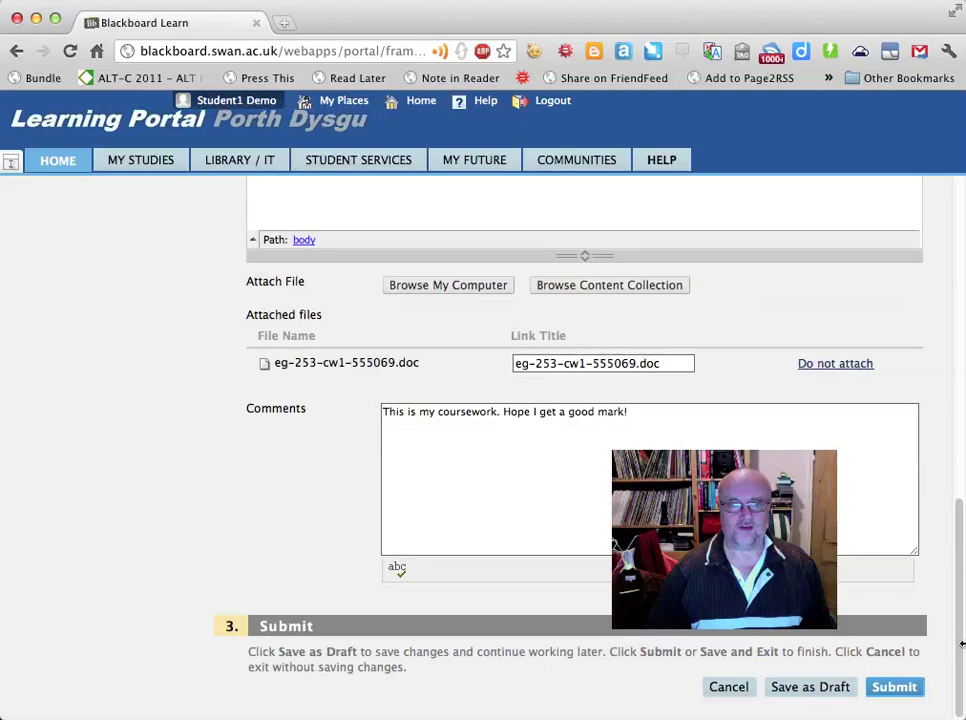
Submit My Test Assignment and examine the submission materials and instructor feedback in its submission history
left_click(895, 690)
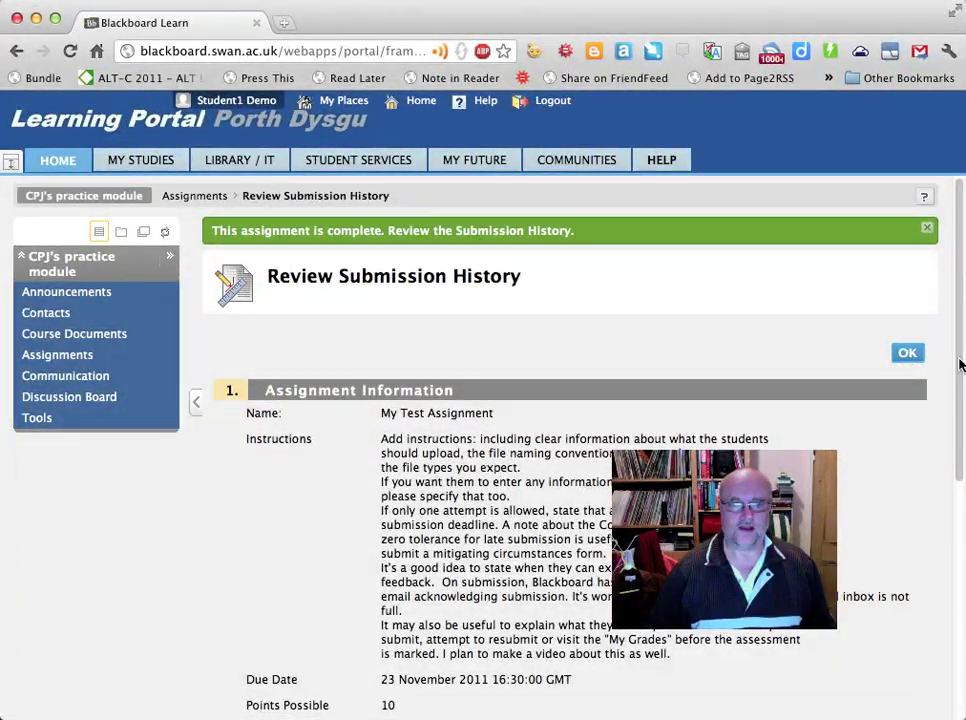
left_click_drag(962, 362, 948, 590)
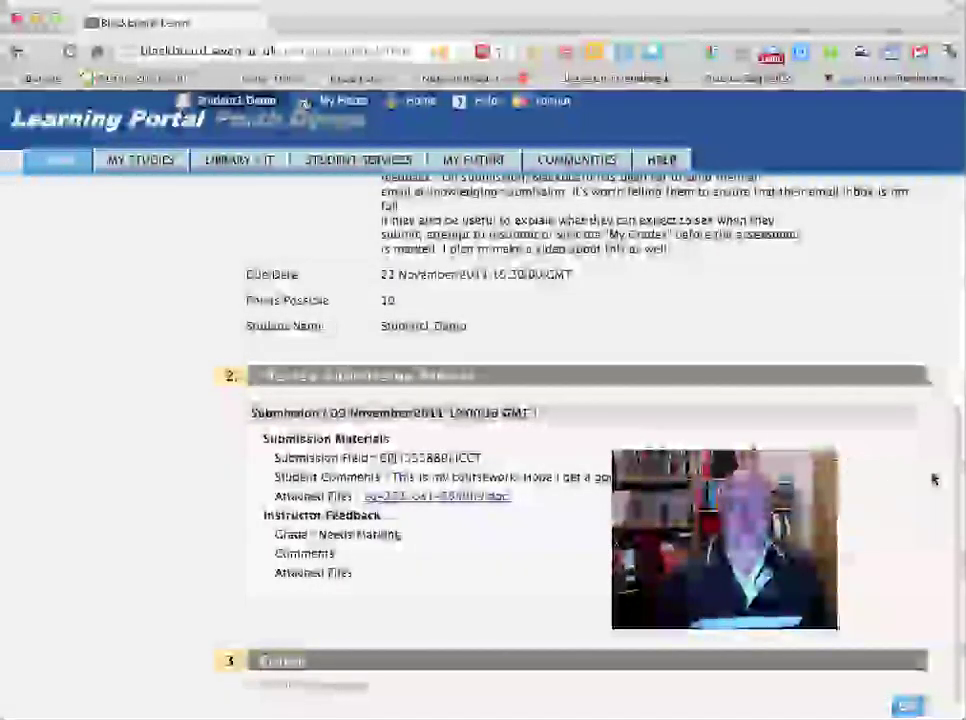
scroll(960, 487, "down", 1)
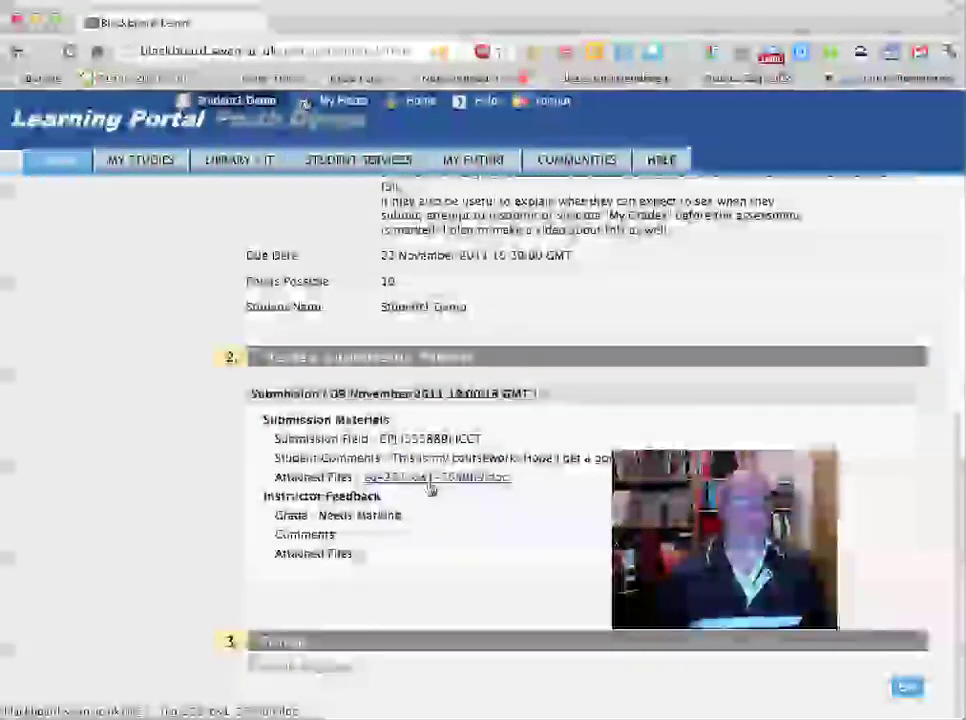